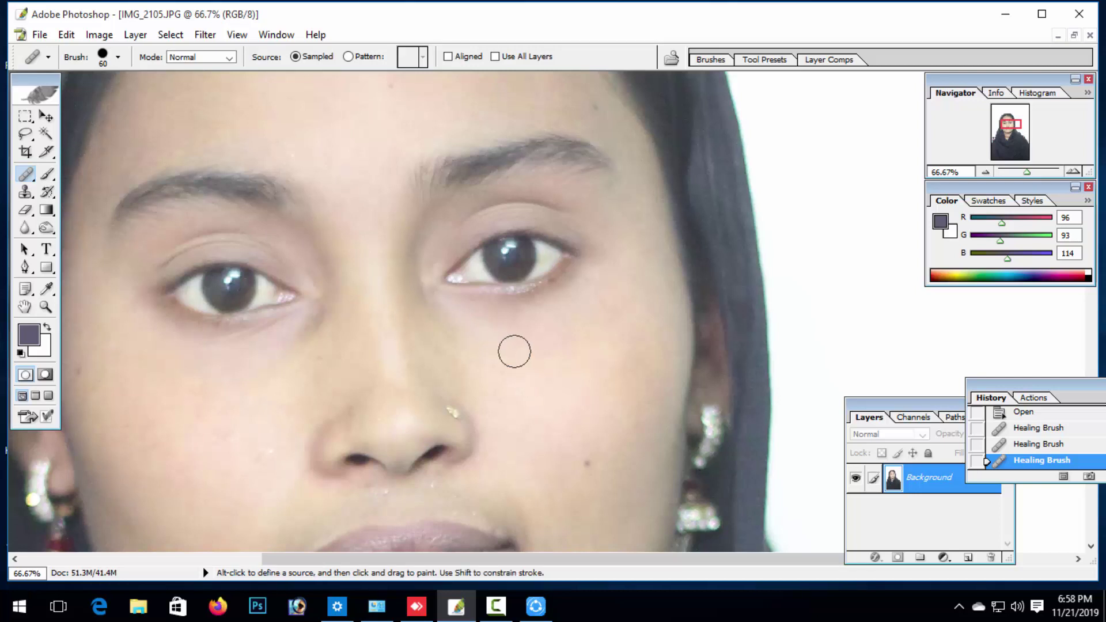
left_click(432, 301)
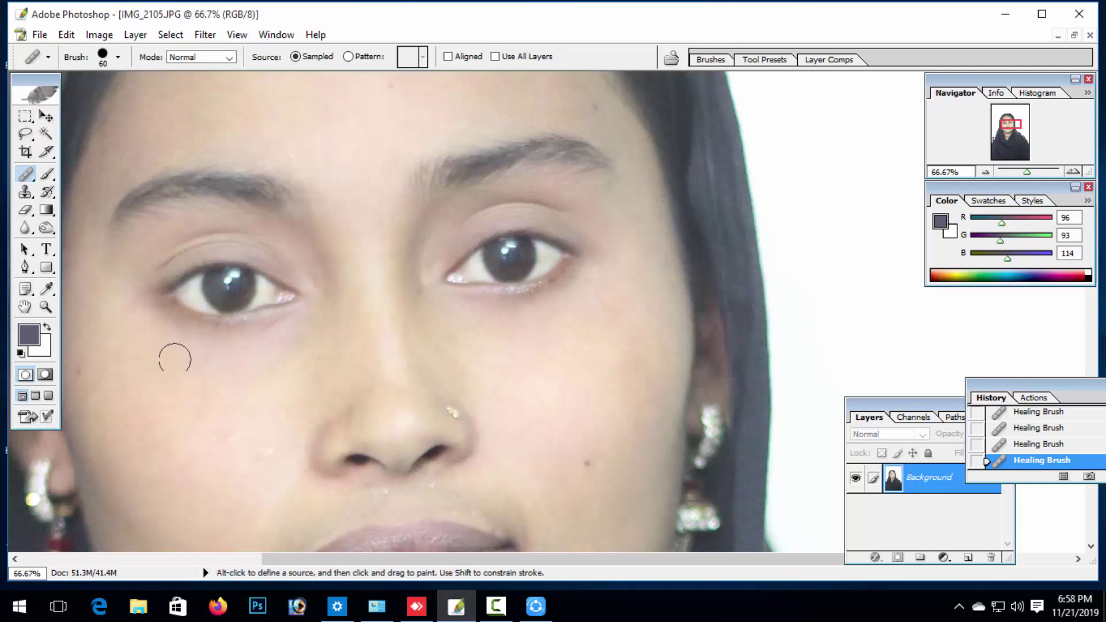
left_click_drag(298, 463, 283, 330)
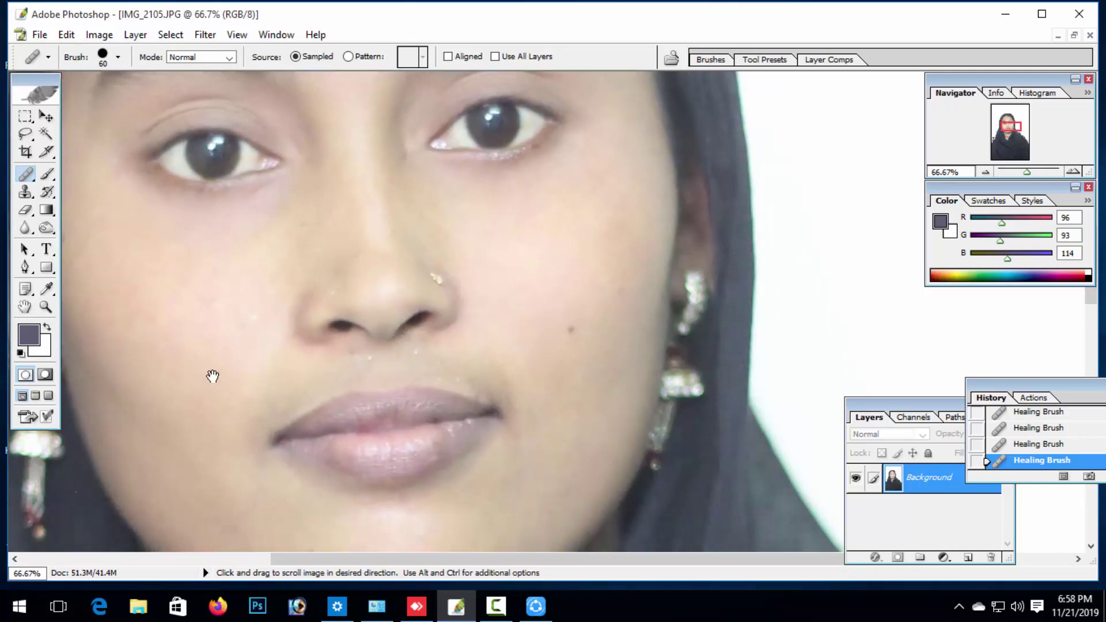
left_click_drag(212, 375, 183, 375)
key("ctrl+z")
Lower the 60 px Healing Brush's hardness and heal the cheek, under-eye skin and side of the nose from sampled skin.
right_click(295, 213)
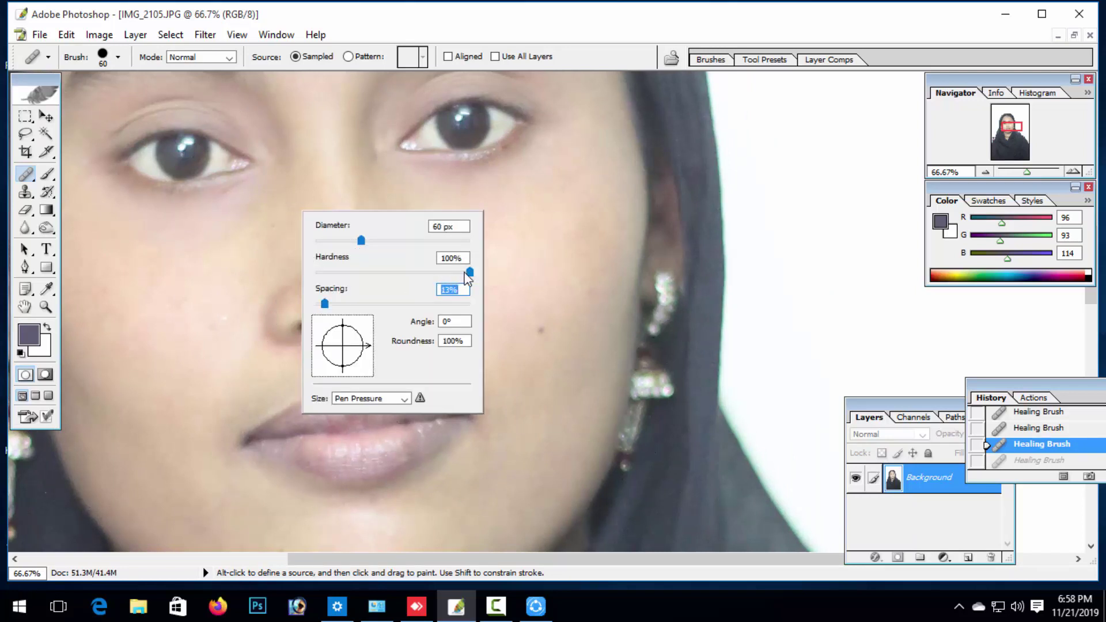
left_click(198, 256)
left_click(220, 279, "alt")
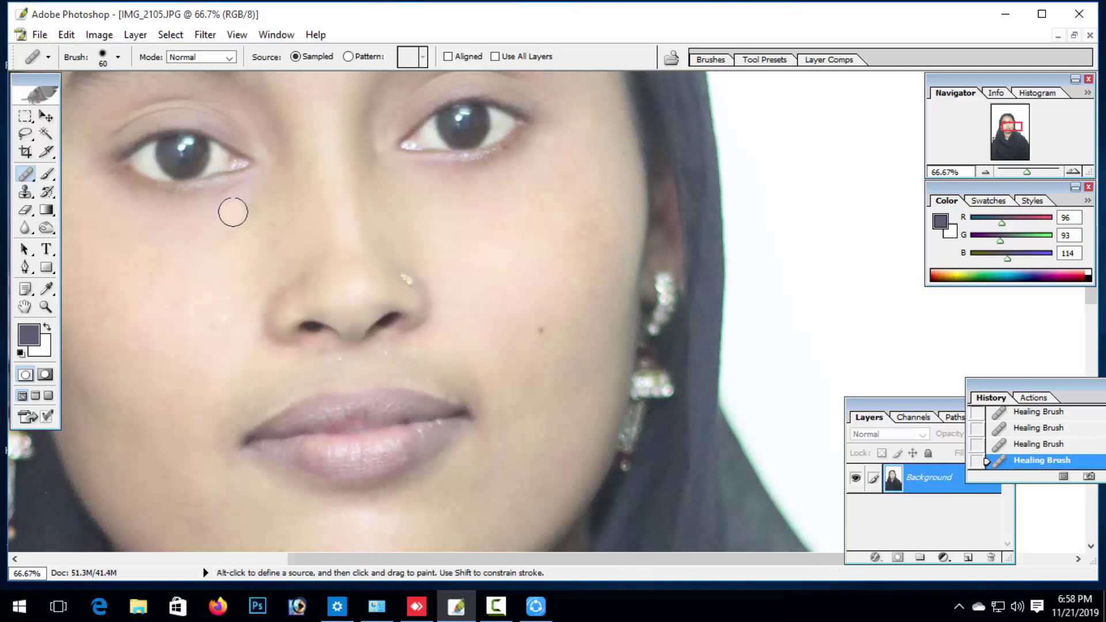
left_click_drag(264, 196, 230, 213)
left_click(252, 236, "alt")
left_click_drag(297, 280, 271, 296)
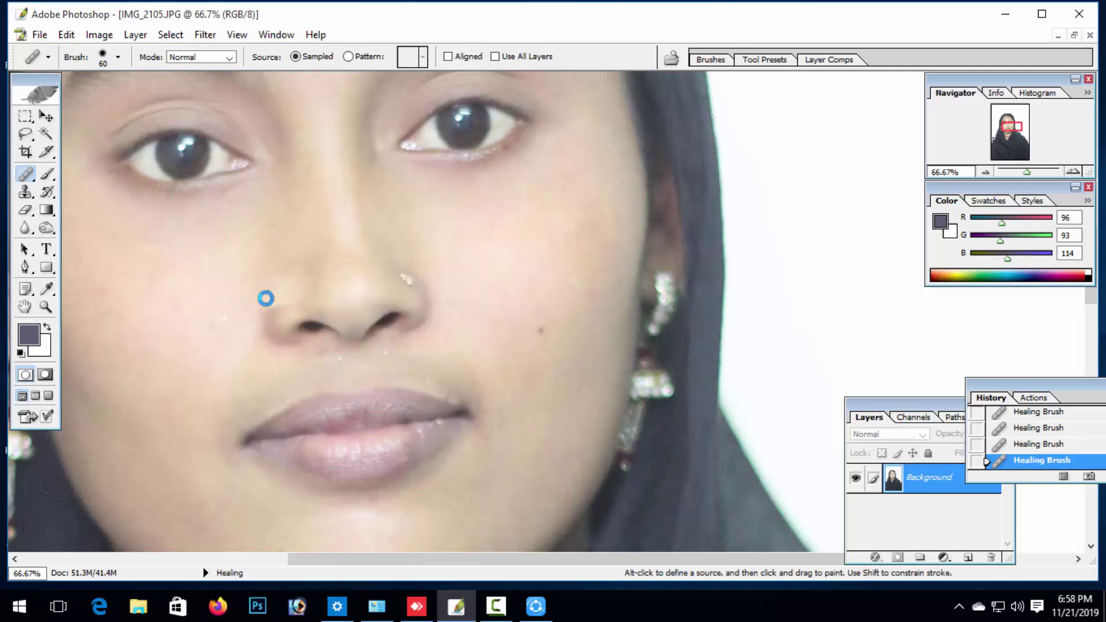
Heal the dark spot on the forehead above the right-hand eyebrow, near the hairline, using sampled forehead skin.
left_click_drag(393, 317, 341, 327)
left_click_drag(313, 203, 327, 285)
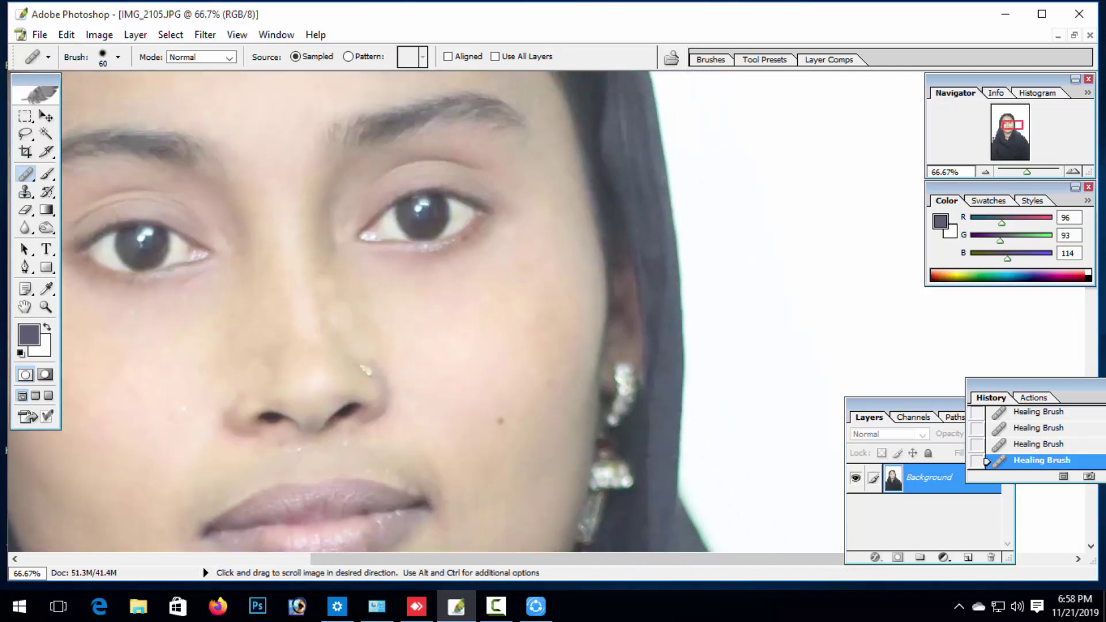
left_click_drag(425, 253, 399, 355)
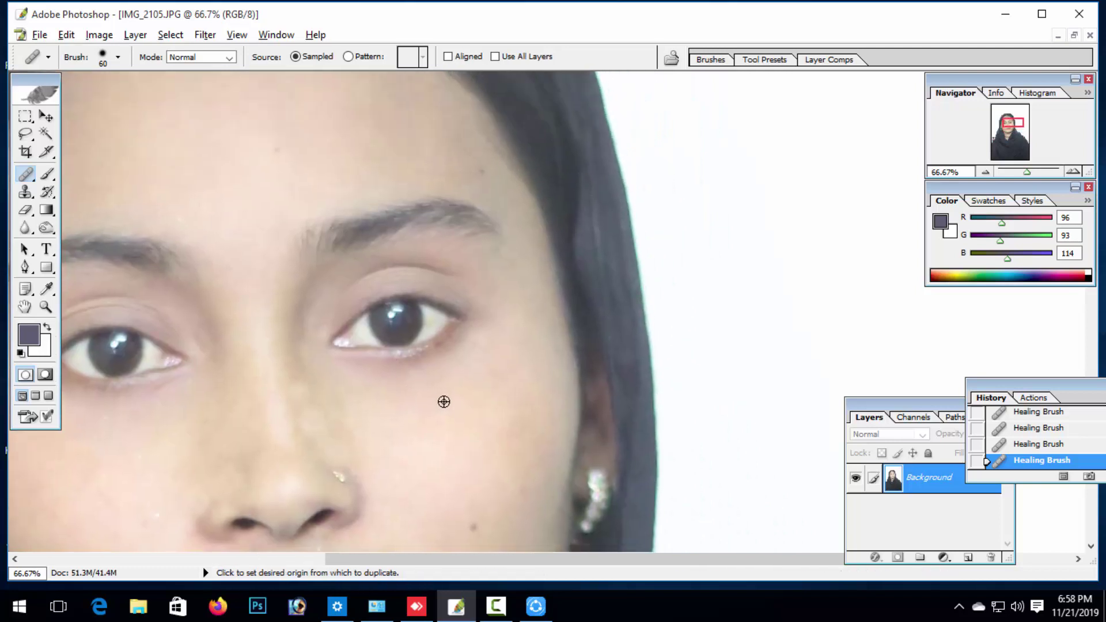
left_click_drag(493, 247, 476, 349)
left_click(417, 249, "alt")
left_click_drag(458, 267, 486, 260)
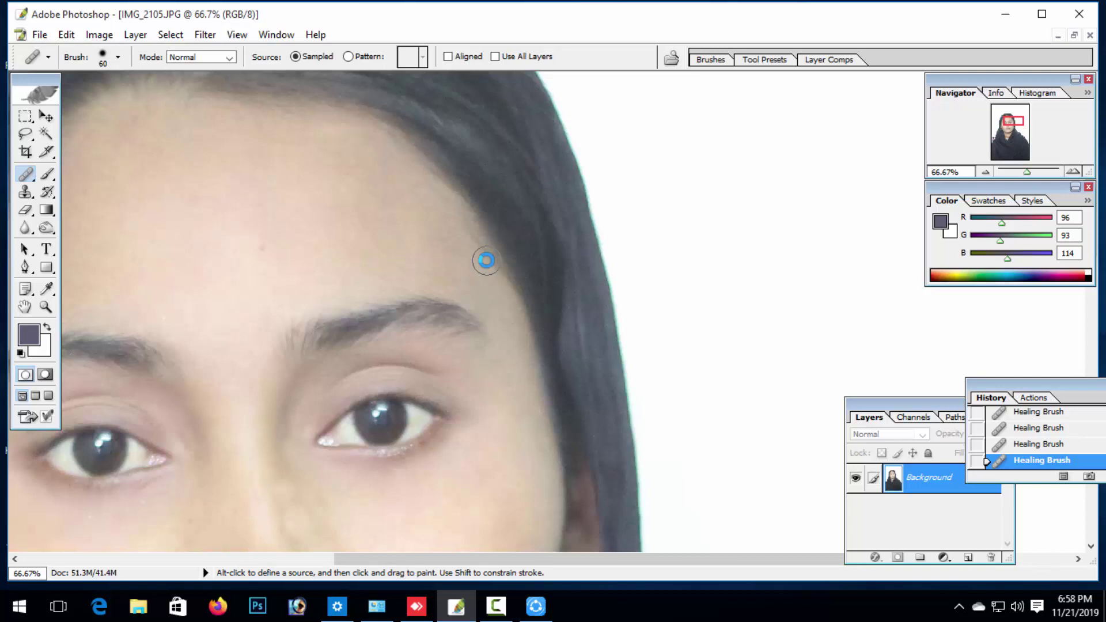
Heal the skin at the right-hand temple and the small spot in the middle of the forehead with the Healing Brush.
mouse_move(478, 306)
left_mouse_down()
mouse_move(506, 299)
mouse_move(506, 267)
mouse_move(549, 283)
mouse_move(564, 275)
left_mouse_up()
left_click(585, 294, "alt")
left_click(588, 271)
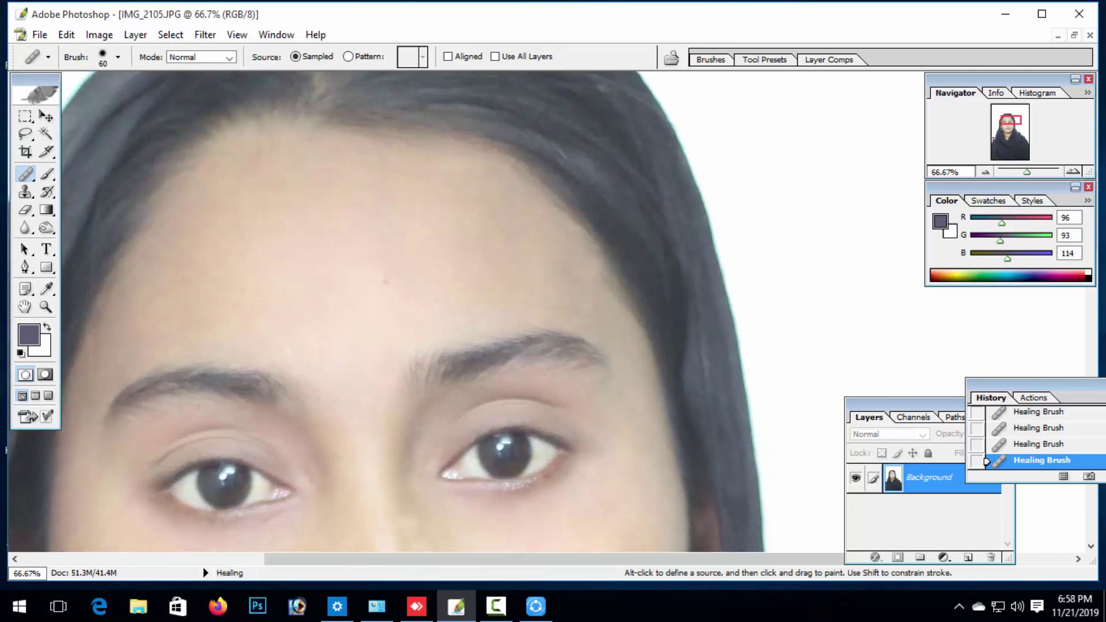
left_click_drag(544, 325, 563, 276)
left_click(403, 265, "alt")
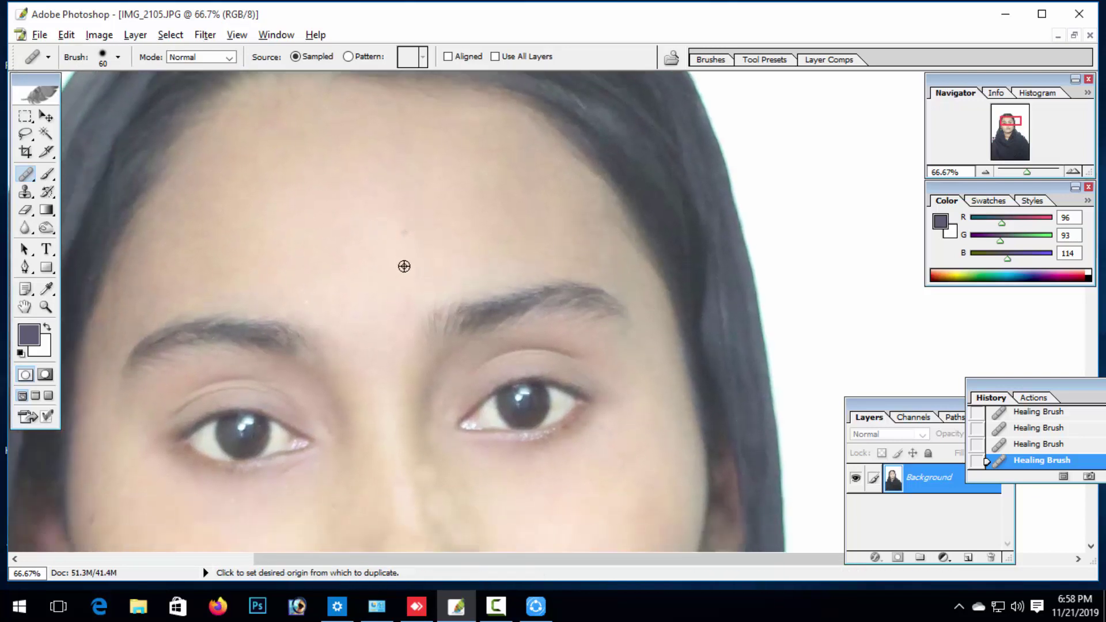
left_click(413, 234)
Examine the forehead, cheeks, mouth and chin for remaining blemishes.
key("space")
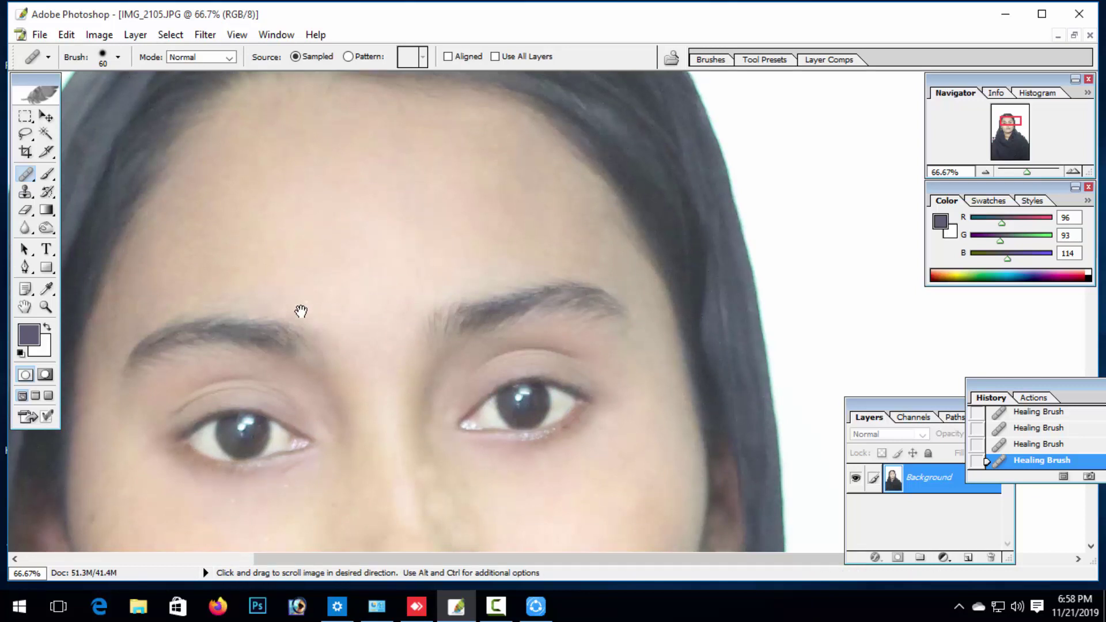
left_click_drag(300, 311, 475, 336)
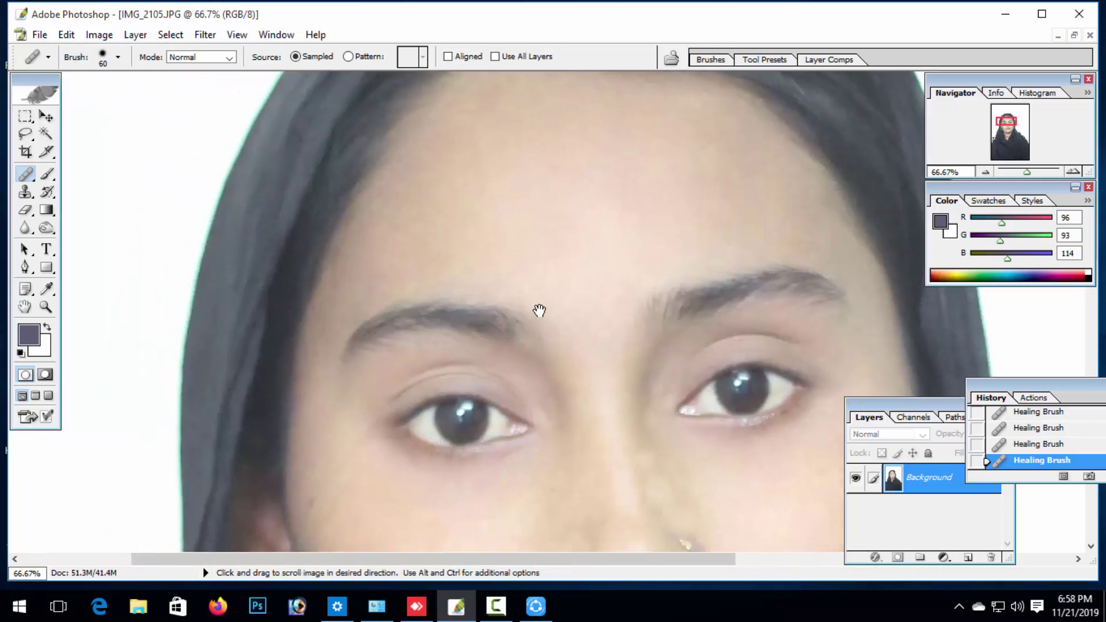
left_click_drag(516, 264, 598, 264)
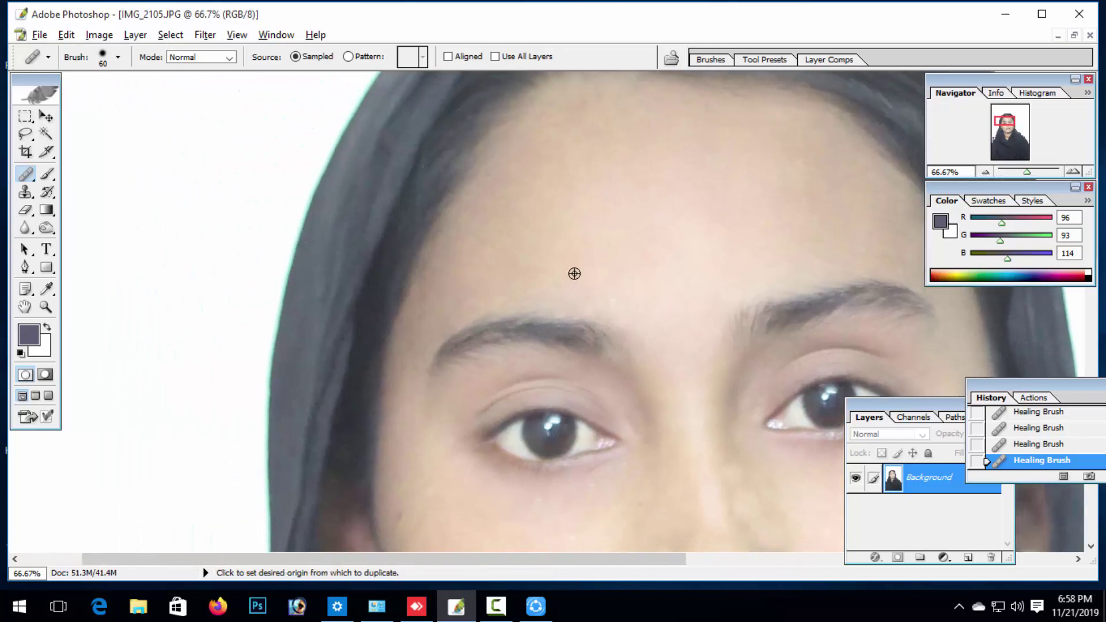
mouse_move(505, 474)
left_mouse_down()
mouse_move(549, 286)
mouse_move(543, 269)
mouse_move(615, 370)
mouse_move(630, 310)
left_mouse_up()
left_click_drag(649, 528, 586, 341)
left_click_drag(864, 304, 666, 295)
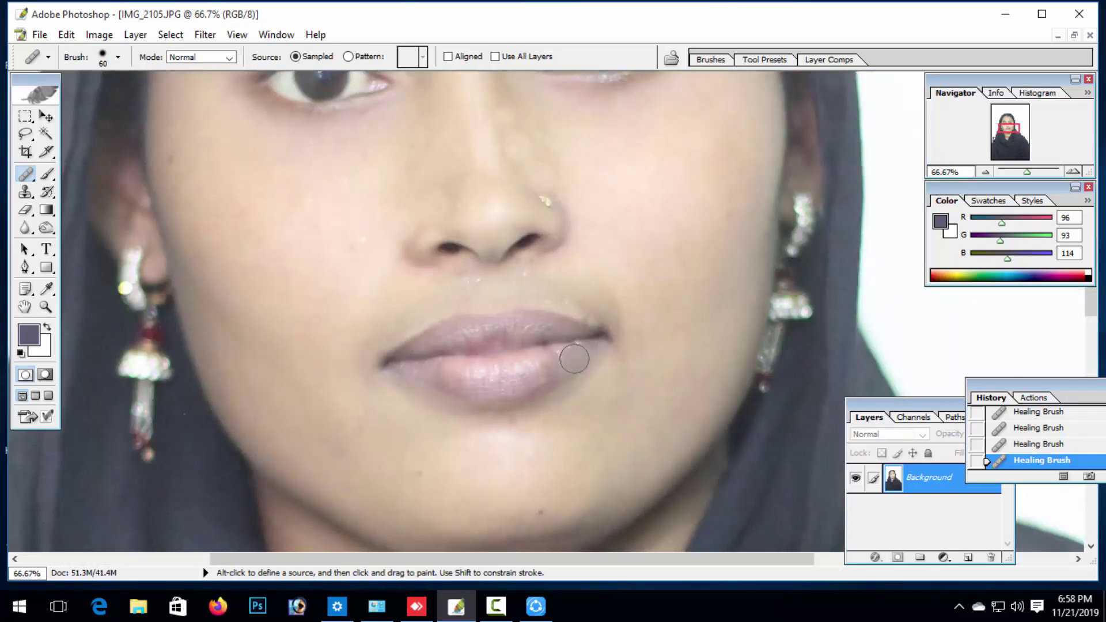
left_click_drag(565, 403, 570, 326)
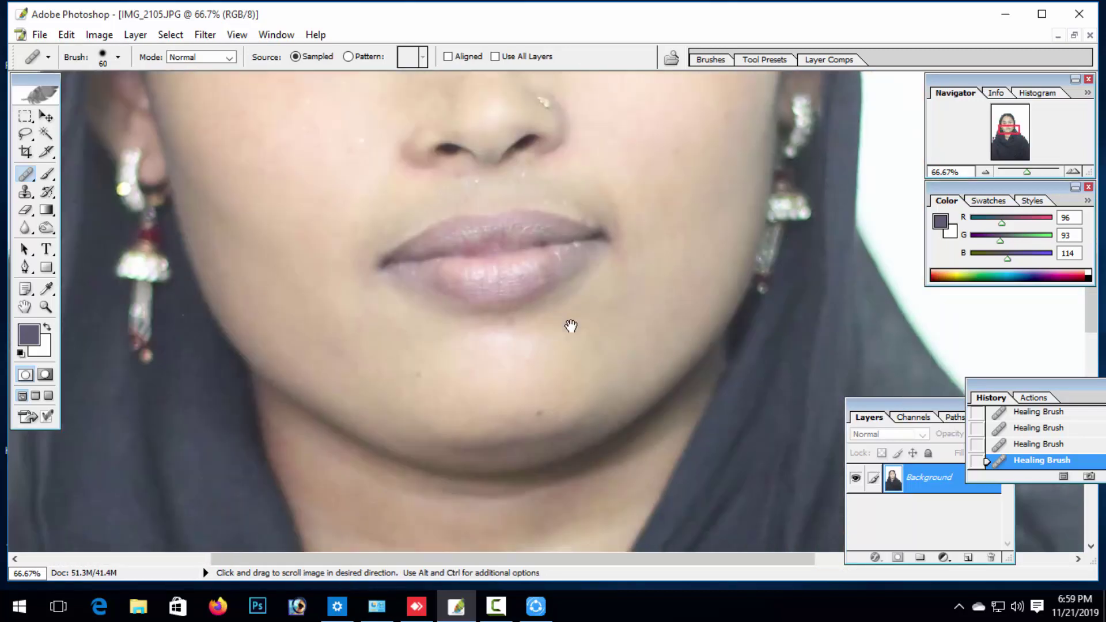
left_click_drag(564, 416, 560, 381)
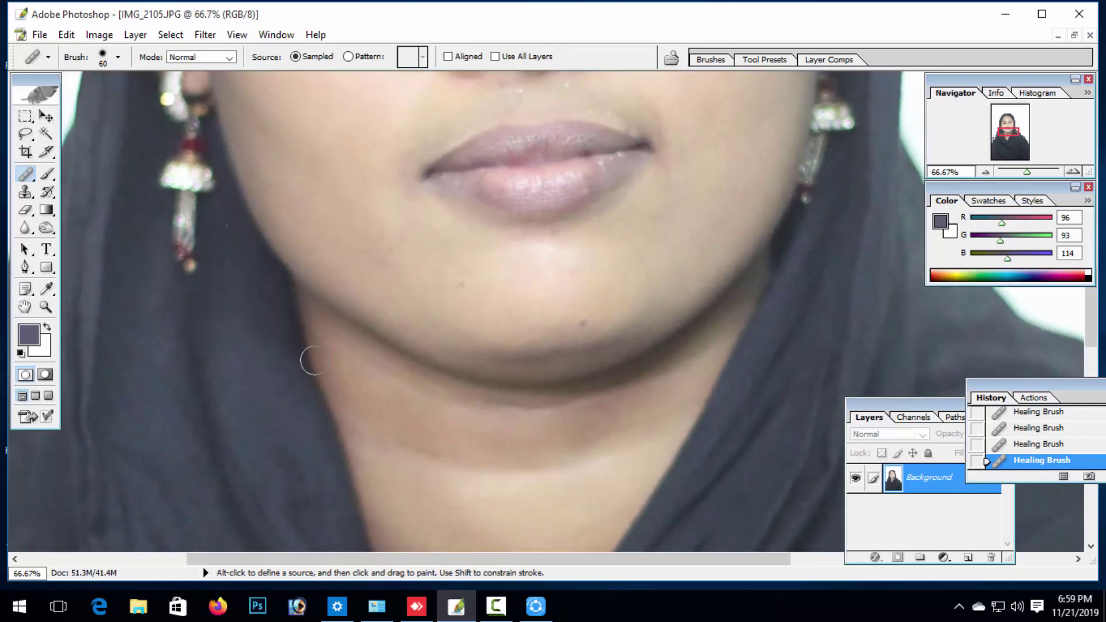
Heal the shadowed skin along the lower edge of the bottom lip, sampling clean skin next to each side.
left_click(25, 307)
left_click_drag(489, 286, 399, 393)
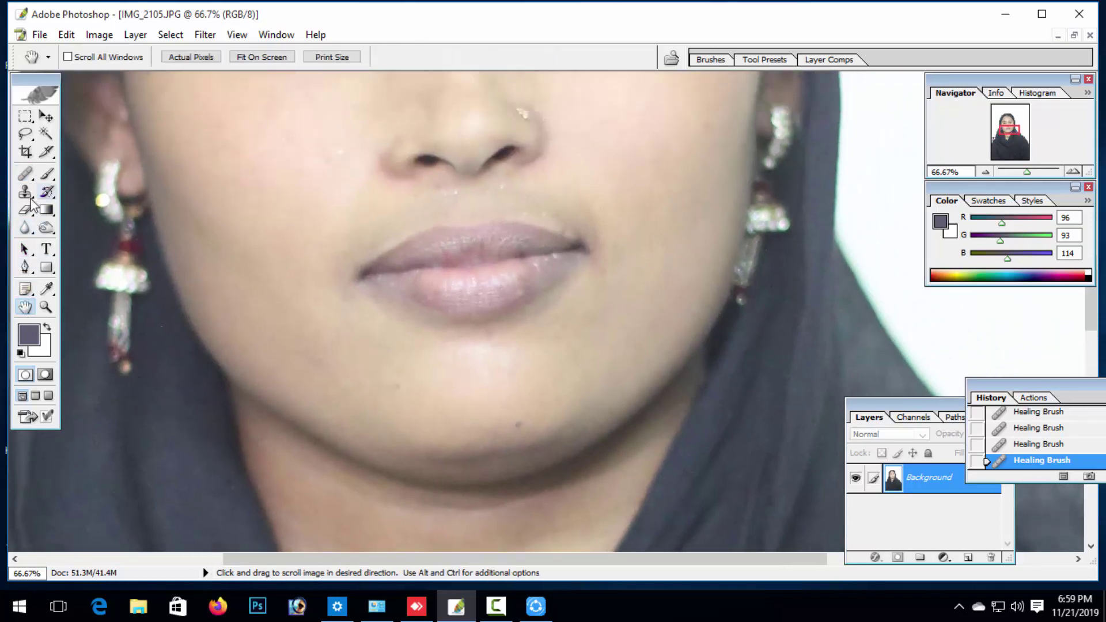
left_click(25, 174)
left_click(572, 308, "alt")
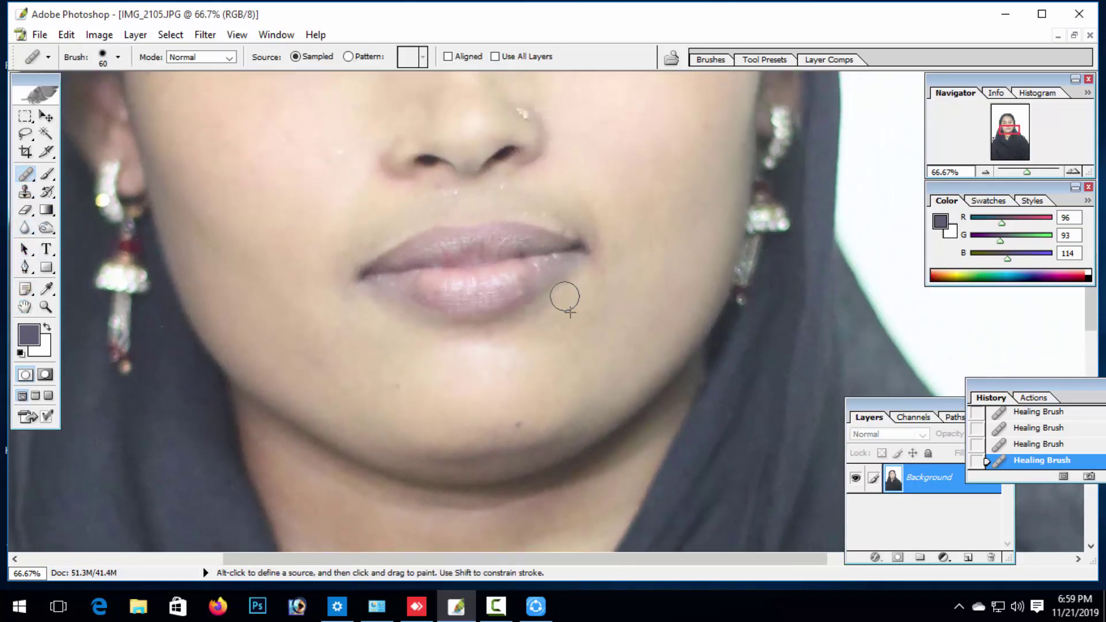
left_click_drag(523, 327, 514, 332)
left_click(437, 344, "alt")
left_click_drag(425, 323, 390, 311)
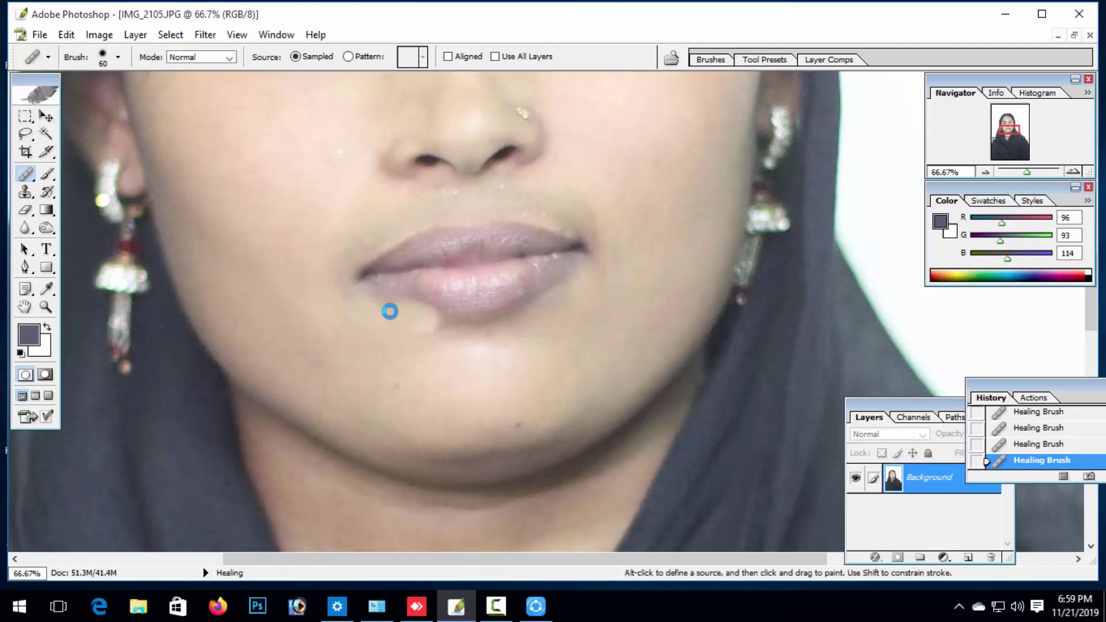
Undo the last three healing strokes and redo them to compare the skin below the lip.
key("ctrl+alt+z")
key("ctrl+alt+z")
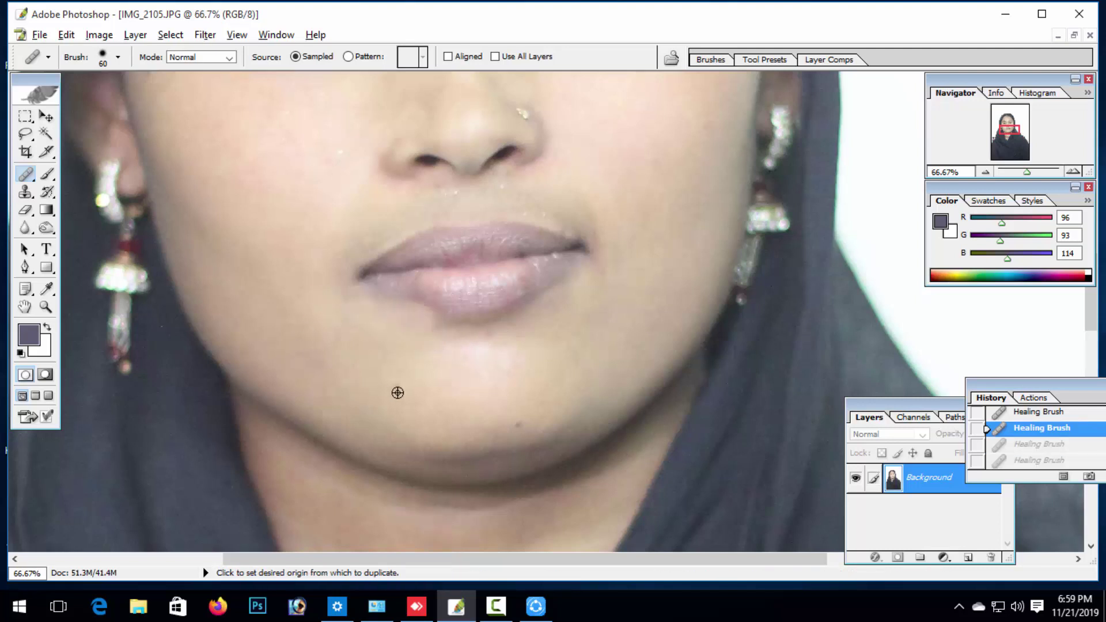
key("ctrl+alt+z")
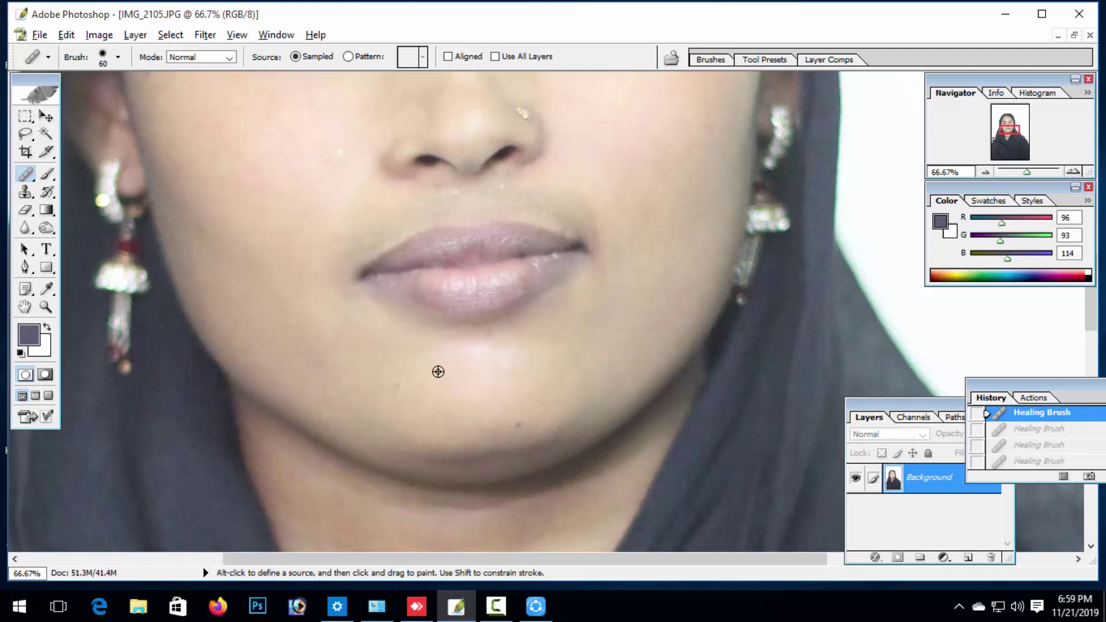
key("ctrl+shift+z")
key("ctrl+shift+z")
key("ctrl+shift+z")
Heal the uneven skin and light specks between the nose and the upper lip using sampled skin.
left_click_drag(395, 362, 566, 373)
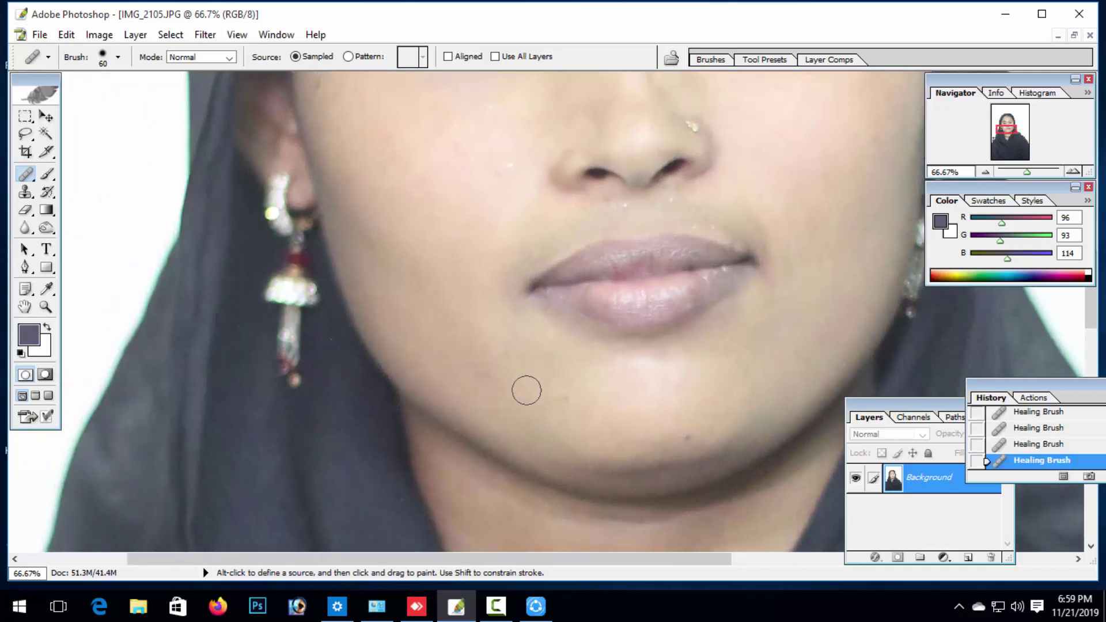
left_click(506, 333, "alt")
left_click_drag(505, 304, 499, 414)
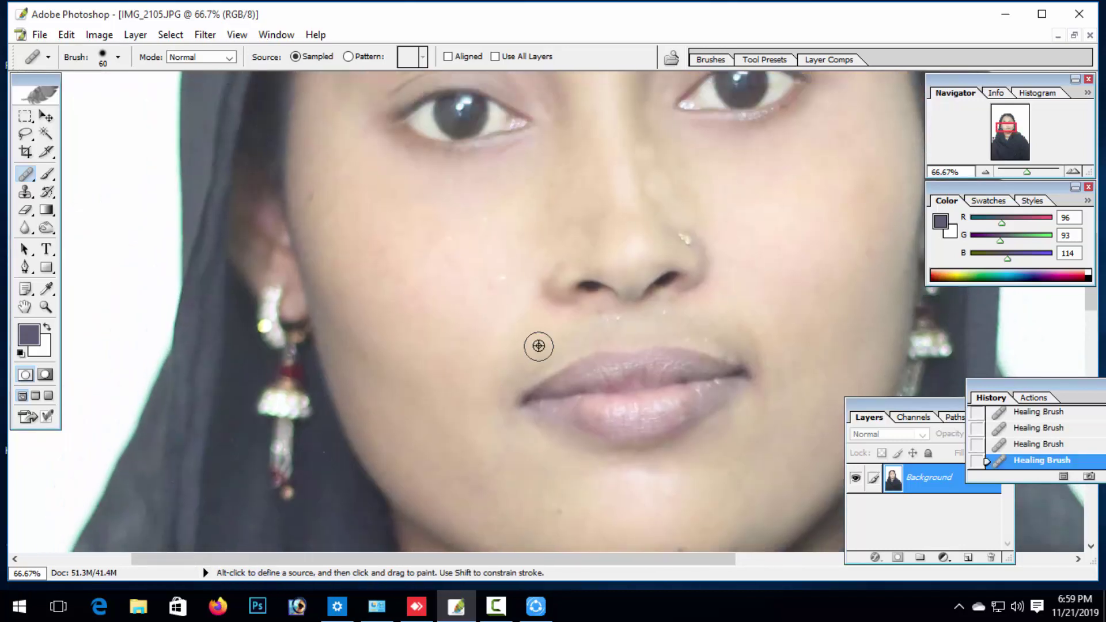
left_click_drag(583, 329, 563, 350)
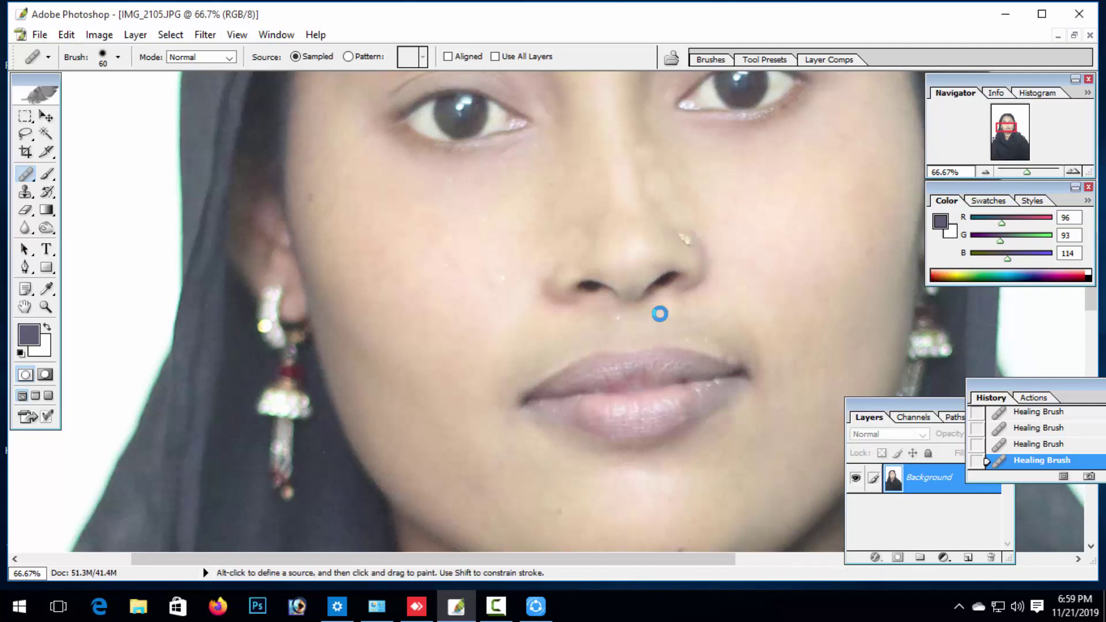
Examine the retouched face from hairline to chin, both close up and zoomed out, for remaining flaws.
left_click_drag(616, 318, 535, 519)
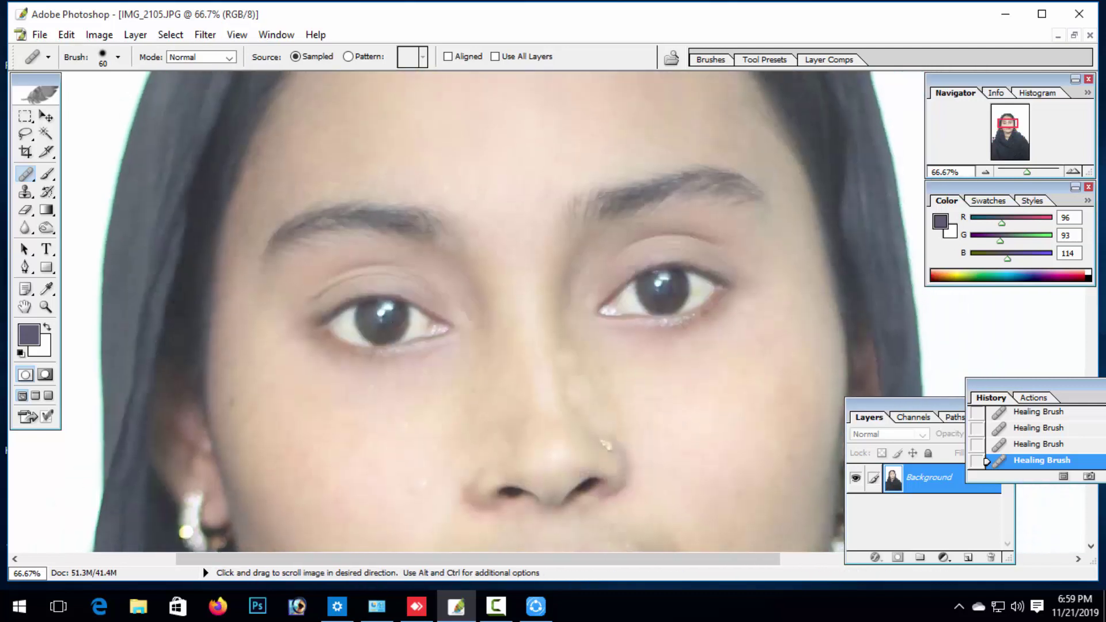
left_click_drag(608, 264, 645, 468)
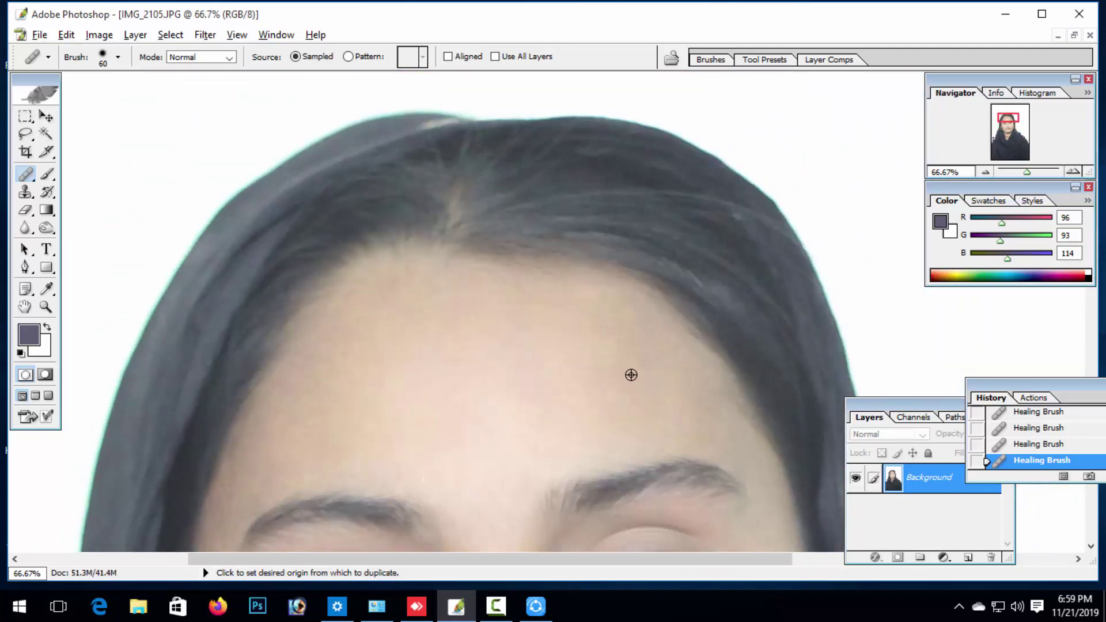
scroll(524, 367, "down", 10)
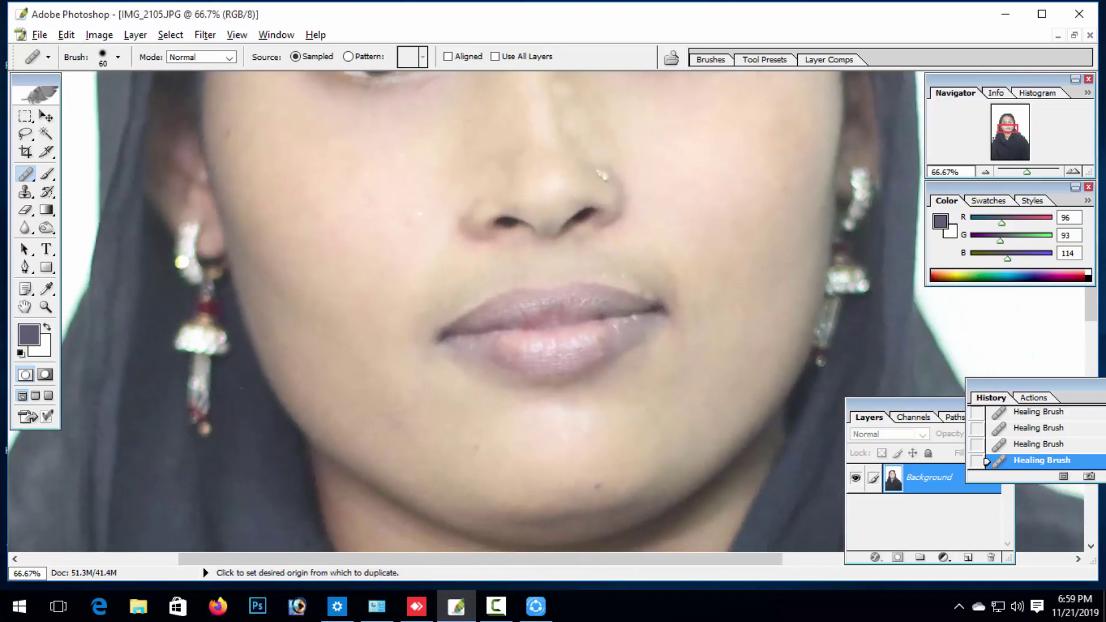
key("space")
left_click_drag(669, 402, 475, 525)
left_click_drag(505, 390, 570, 484)
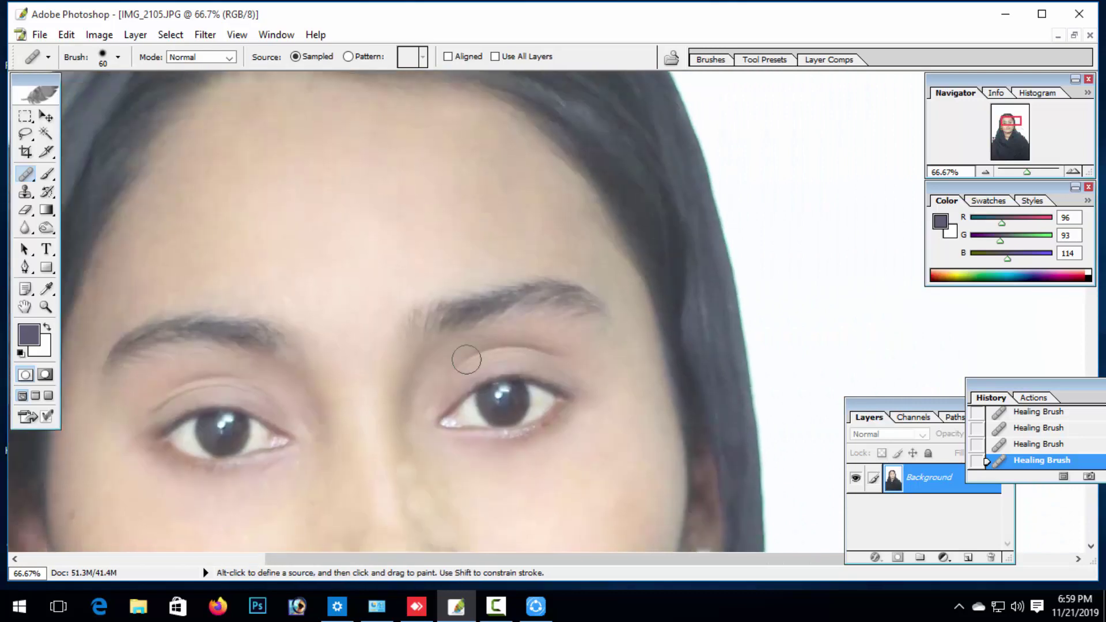
left_click_drag(388, 270, 494, 358)
key("ctrl+minus")
key("ctrl+minus")
key("ctrl+minus")
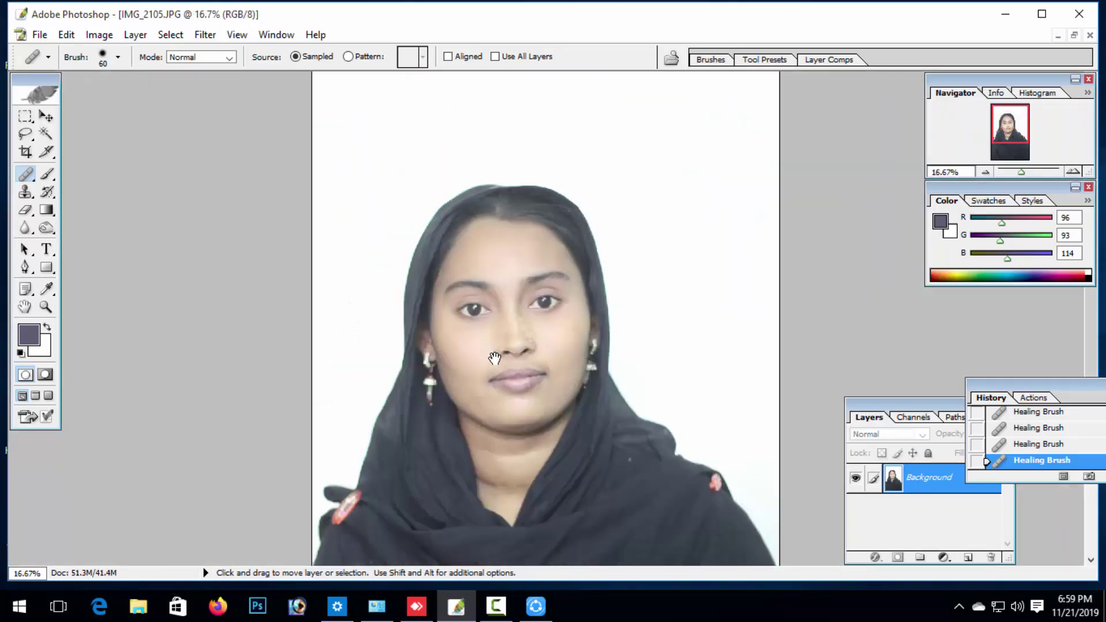
key("ctrl+plus")
key("ctrl+plus")
left_click_drag(620, 357, 640, 570)
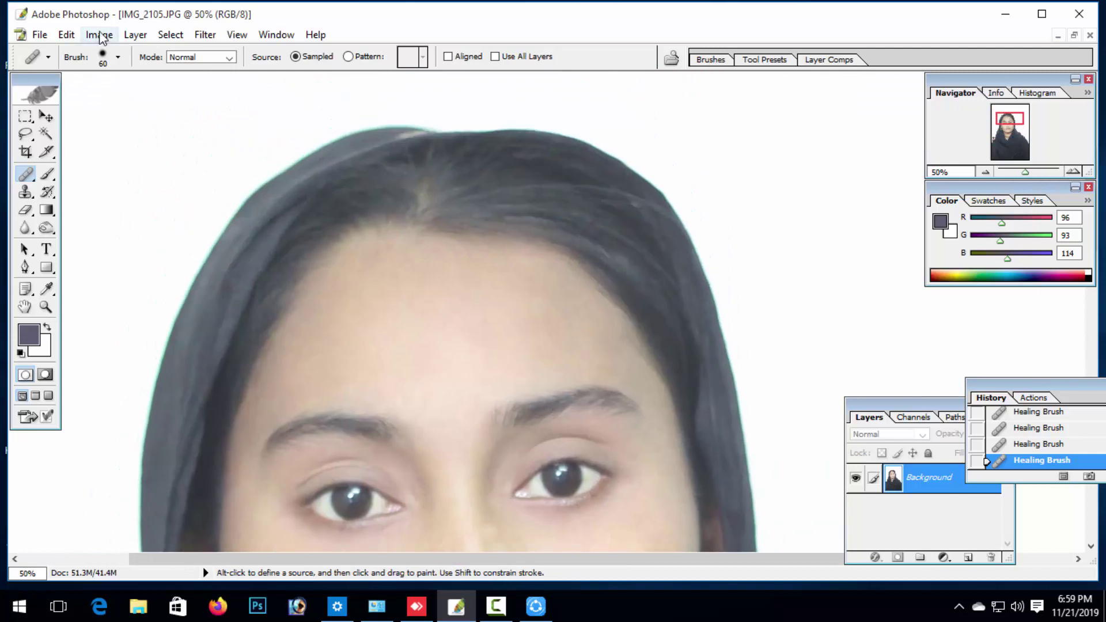
key("ctrl+minus")
key("ctrl+minus")
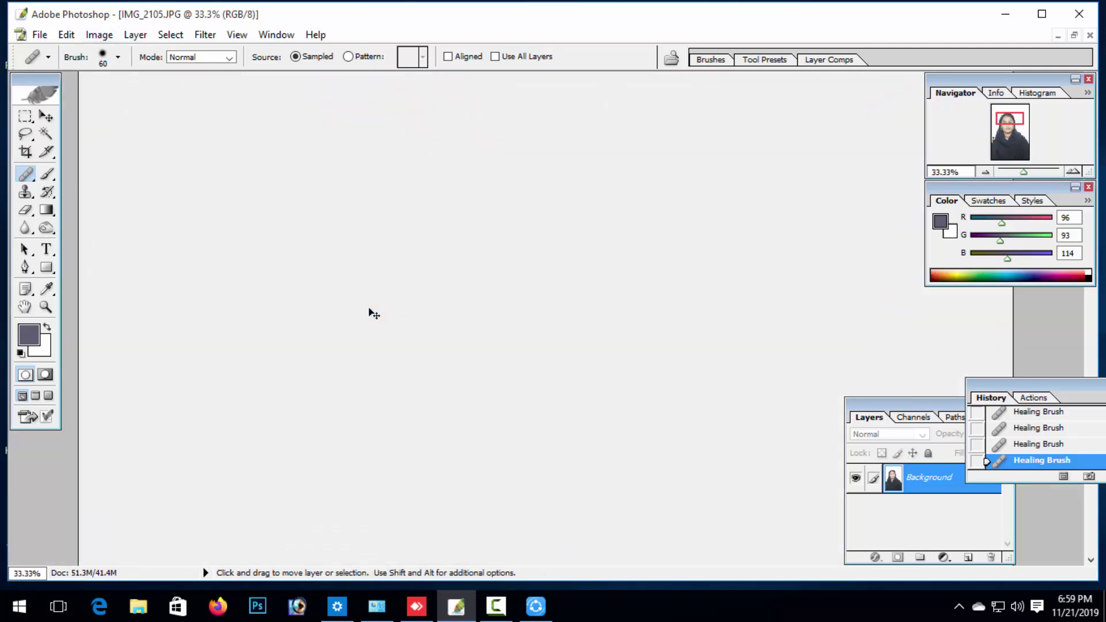
key("ctrl+plus")
key("ctrl+plus")
key("ctrl+plus")
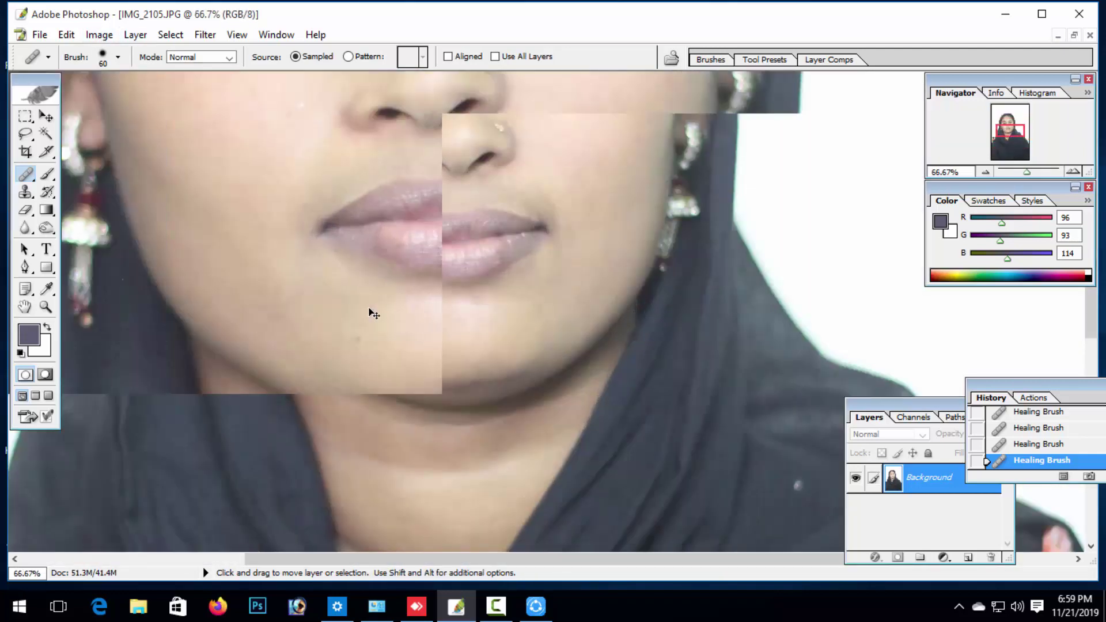
Heal the left half of the light crease across the neck, sampling clean skin just below it.
left_click_drag(412, 395, 388, 274)
key("ctrl+plus")
scroll(333, 383, "down", 3)
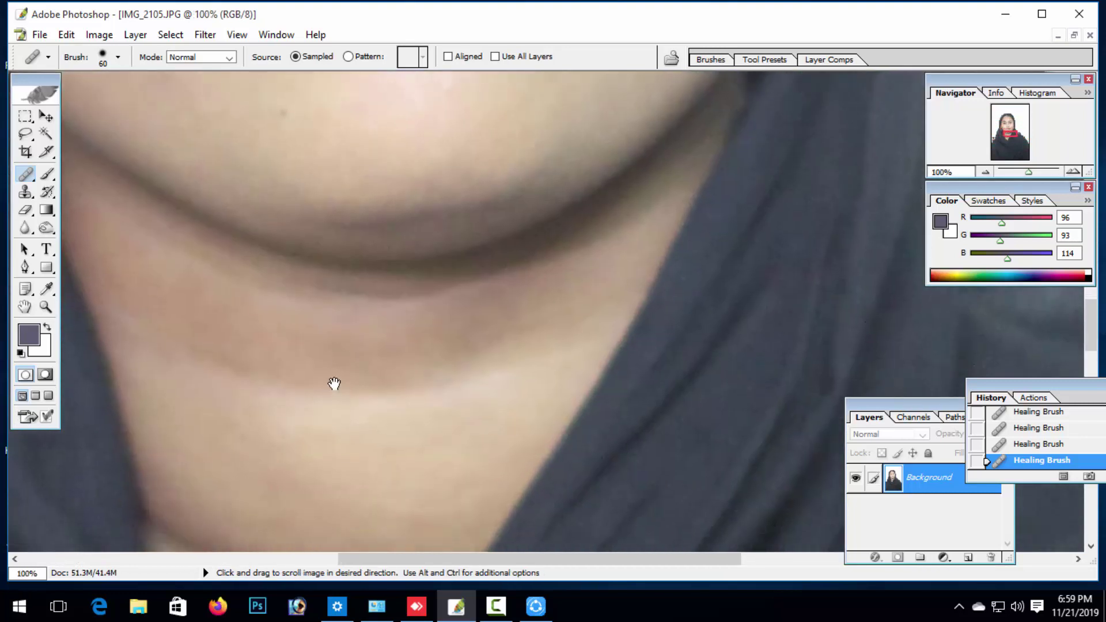
left_click(321, 443, "alt")
left_click(309, 388)
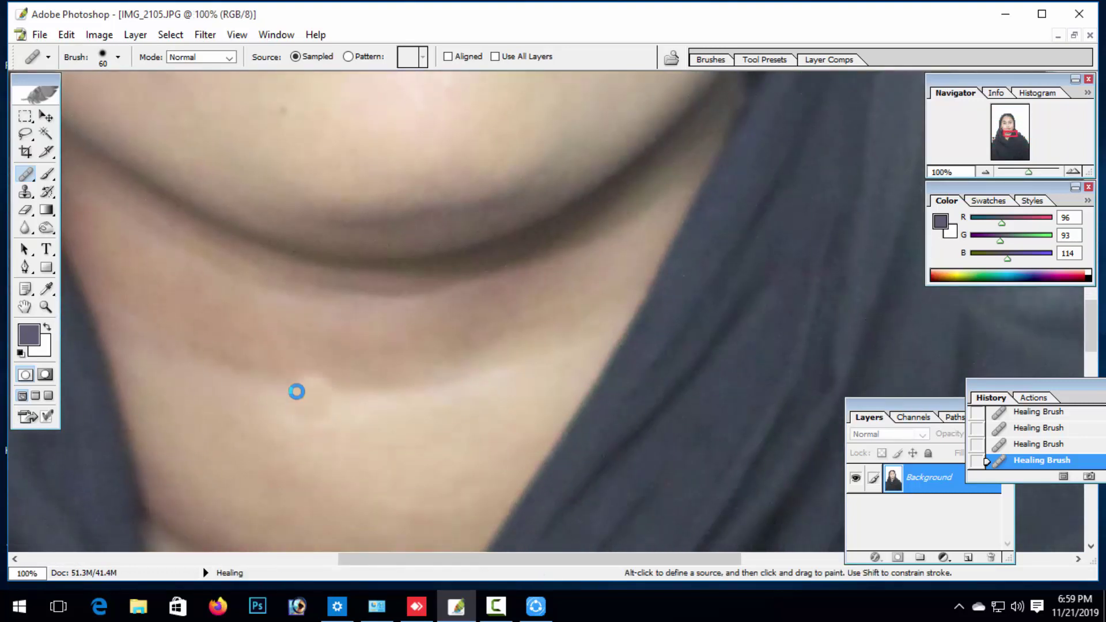
left_click(284, 384)
left_click_drag(258, 384, 236, 376)
left_click(221, 365)
left_click(188, 354)
Heal the right half of the neck crease up to the scarf edge, using skin sampled from the middle of the neck.
left_click(315, 421, "alt")
left_click(343, 399)
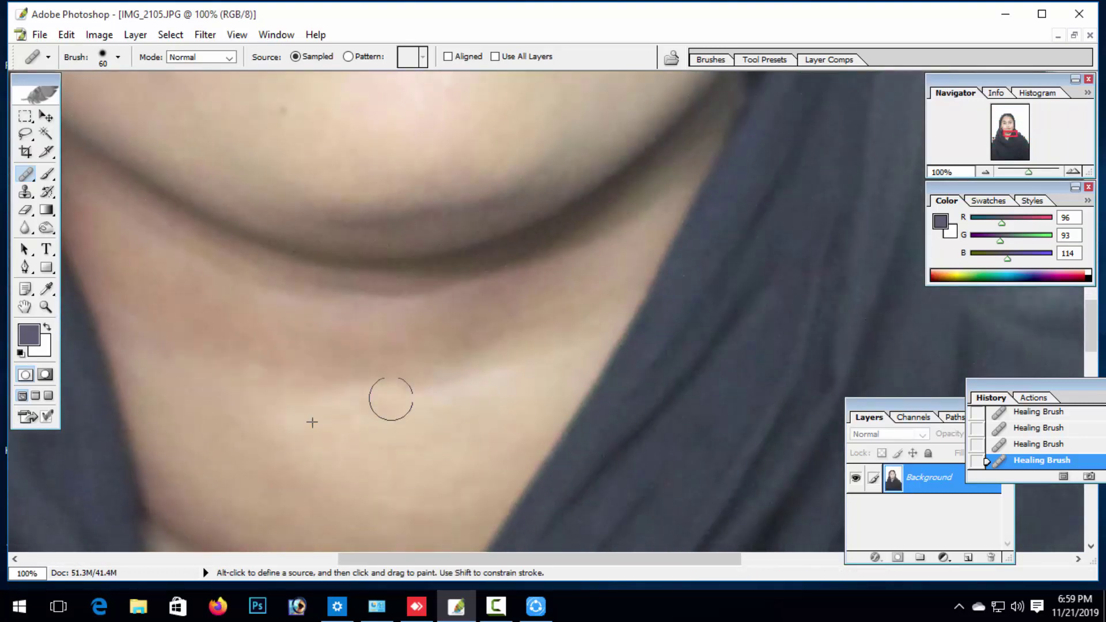
left_click_drag(390, 398, 452, 384)
left_click(495, 370)
left_click(538, 345)
left_click(574, 338)
left_click(523, 384, "alt")
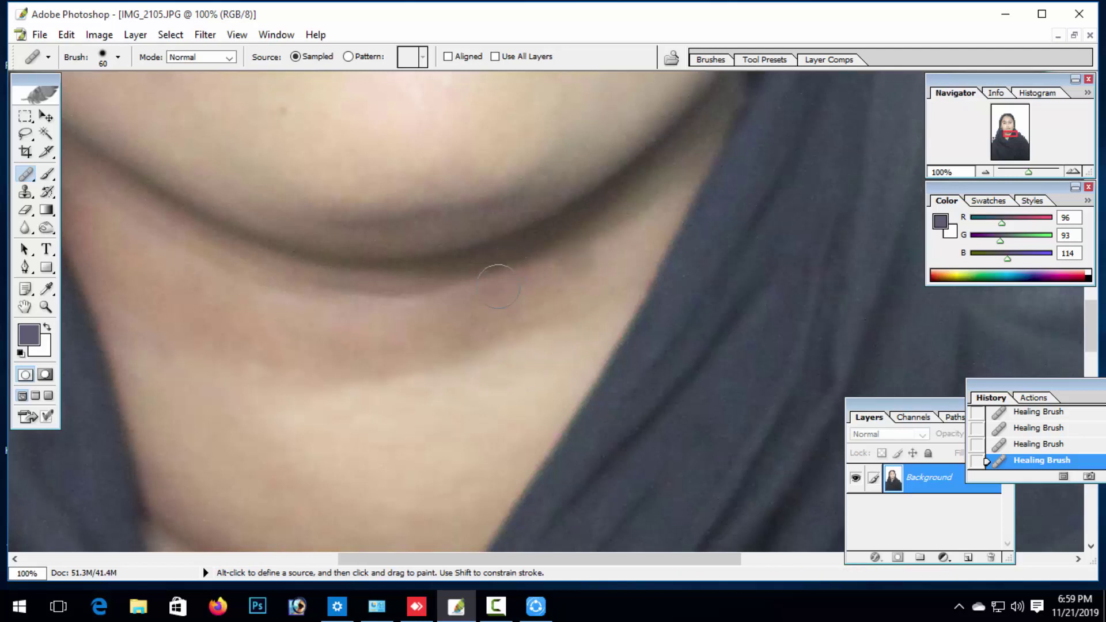
Heal the skin just under the chin shadow and the tone edge on the right side of the neck with sampled skin.
left_click(386, 332, "alt")
left_click(371, 299)
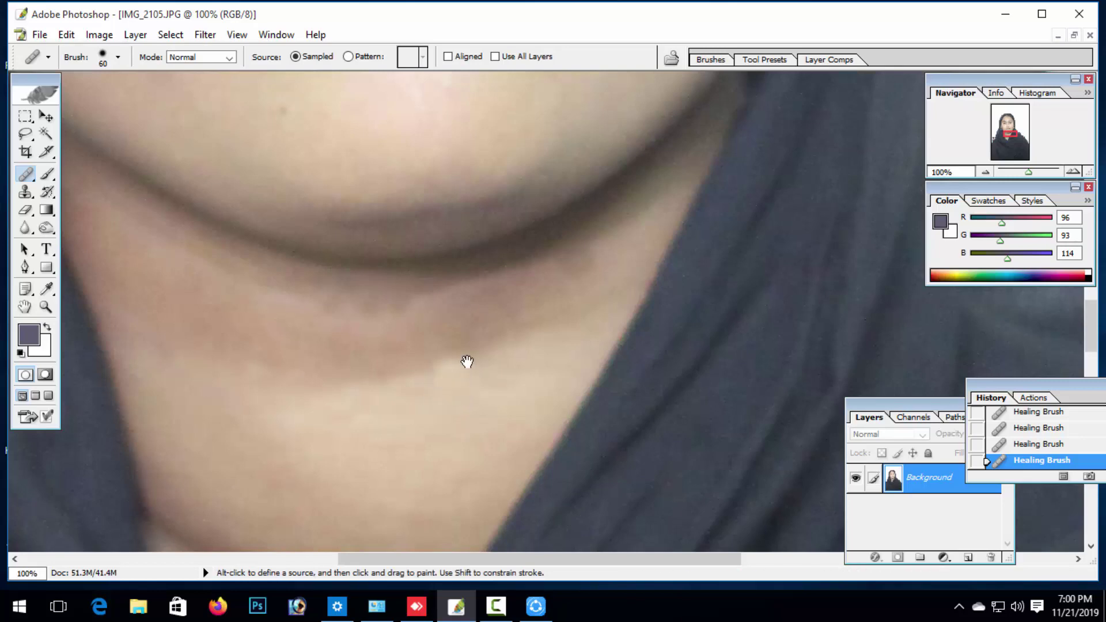
left_click_drag(481, 348, 451, 410)
left_click(452, 411, "alt")
left_click(540, 318)
Examine the retouched neck, chin and forehead, both close up and zoomed out, for remaining flaws.
left_click_drag(541, 319, 543, 510)
key("ctrl+minus")
key("ctrl+minus")
key("ctrl+minus")
key("ctrl+minus")
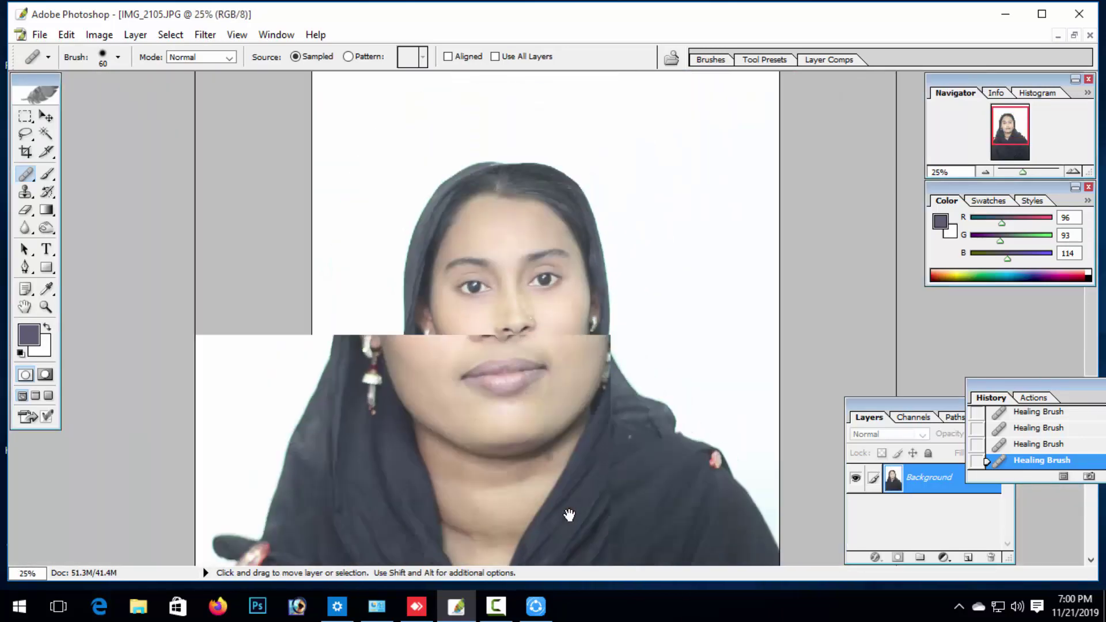
key("ctrl+minus")
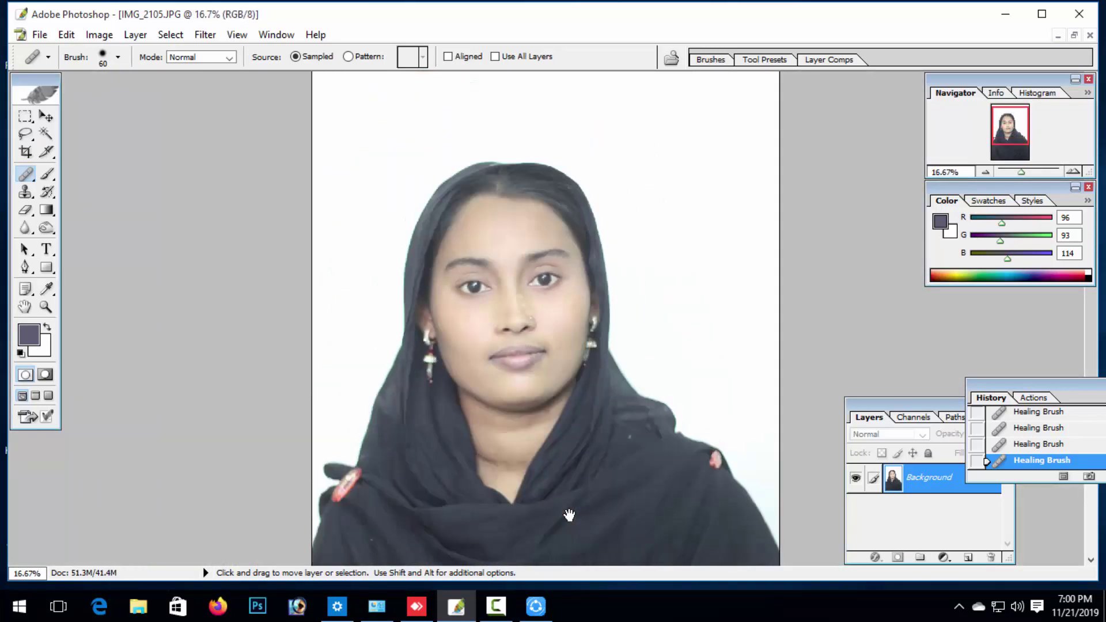
key("ctrl+minus")
key("ctrl+plus")
key("ctrl+plus")
key("ctrl+plus")
key("ctrl+plus")
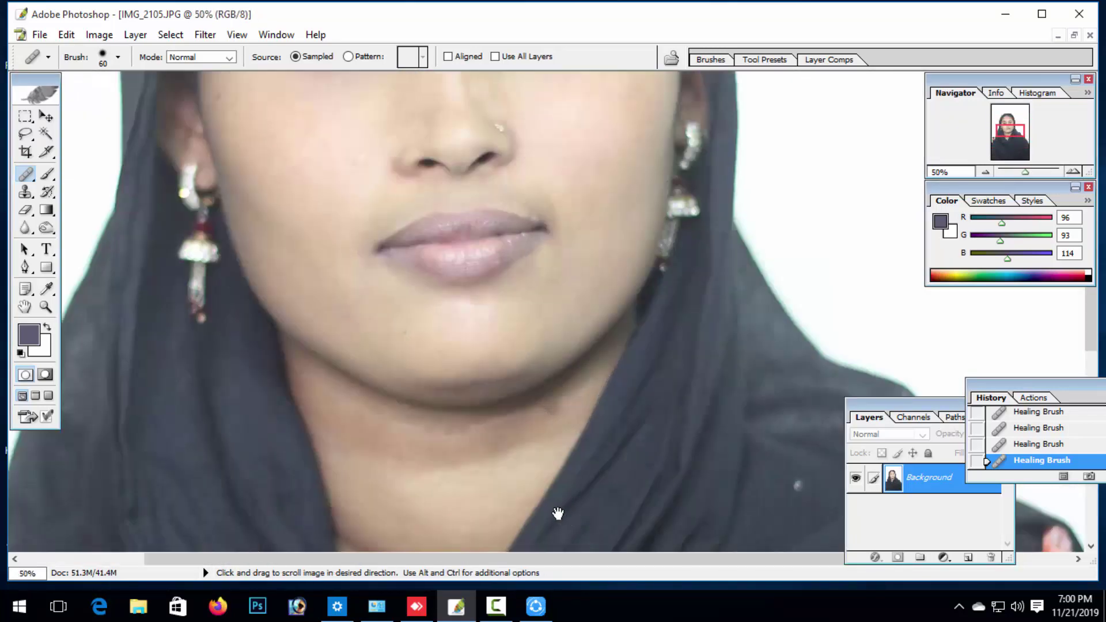
left_click_drag(569, 514, 571, 348)
left_click_drag(456, 426, 363, 401)
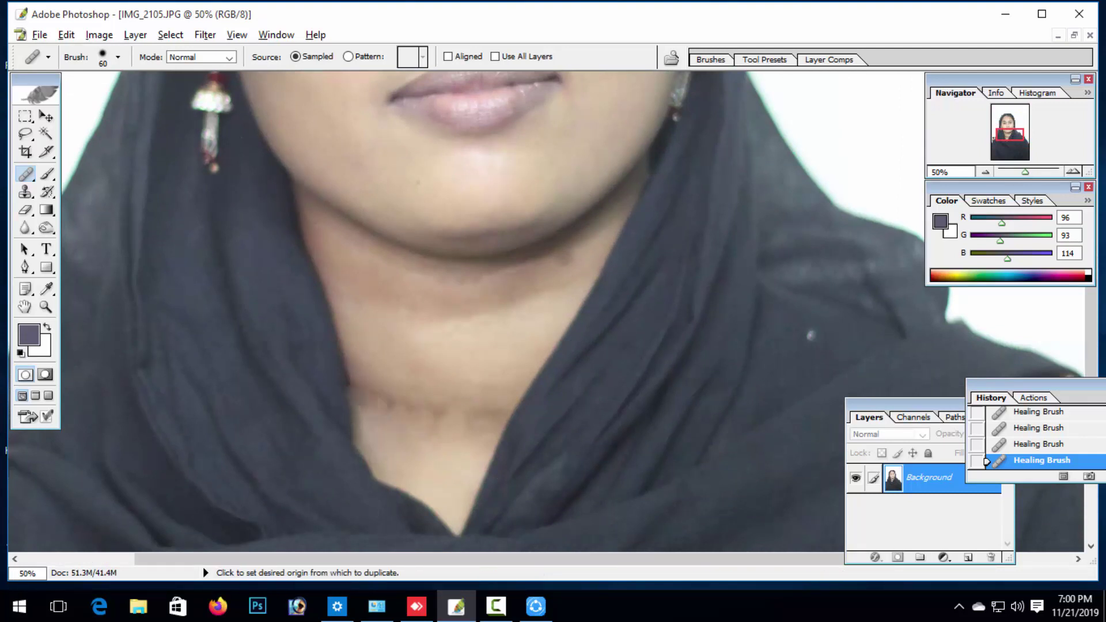
left_click_drag(522, 304, 497, 555)
left_click_drag(461, 224, 486, 350)
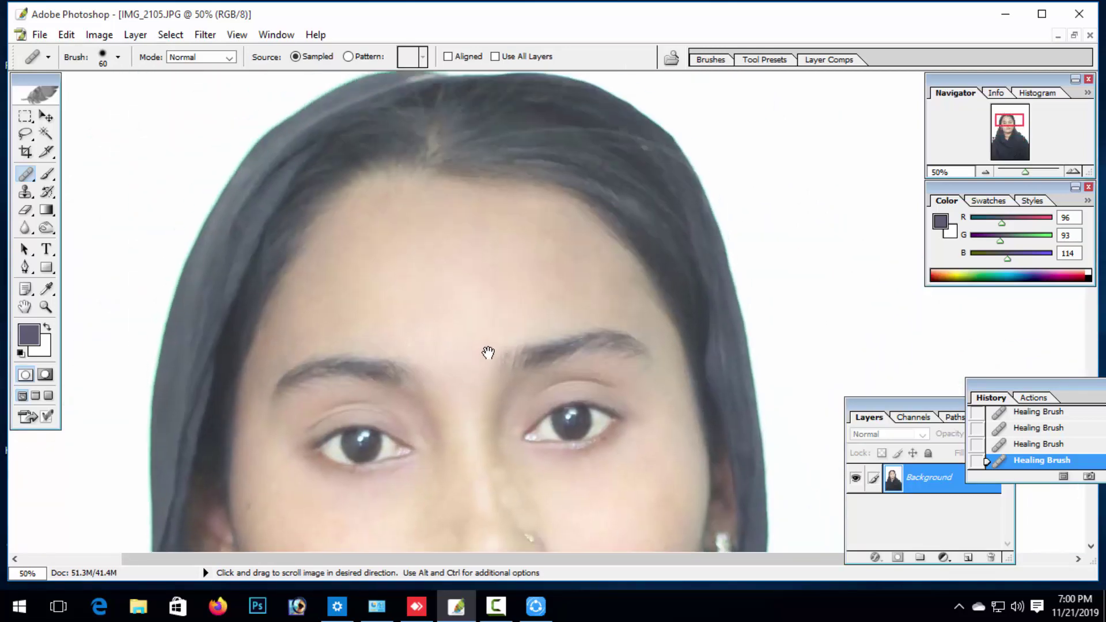
Apply a Channel Mixer adjustment to the Blue output channel with the Green source at 10%.
left_click(99, 34)
mouse_move(132, 77)
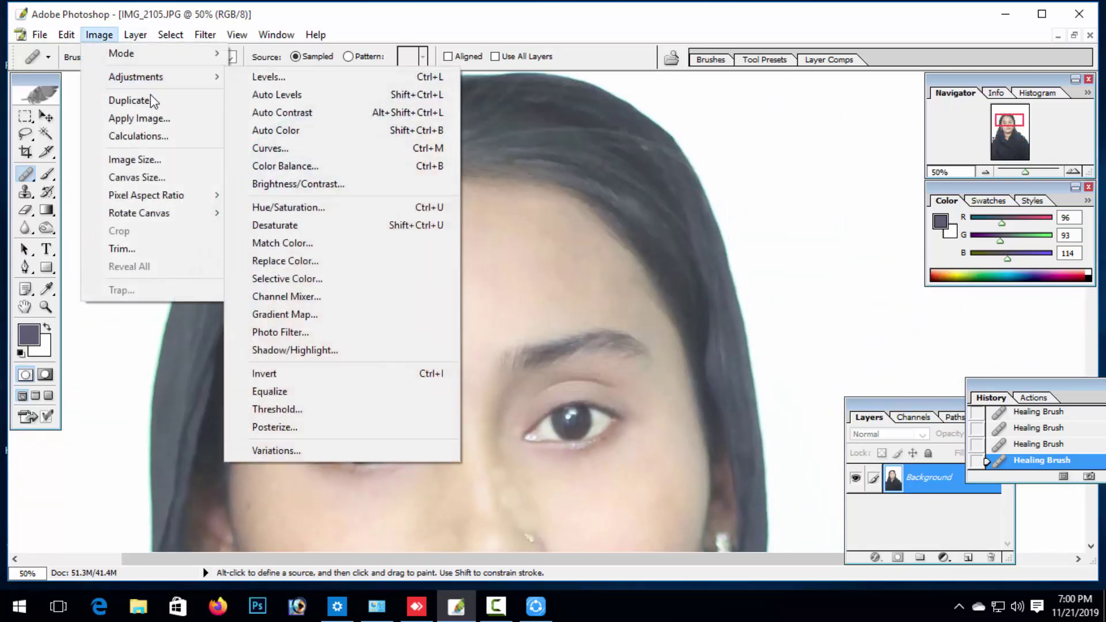
left_click(291, 297)
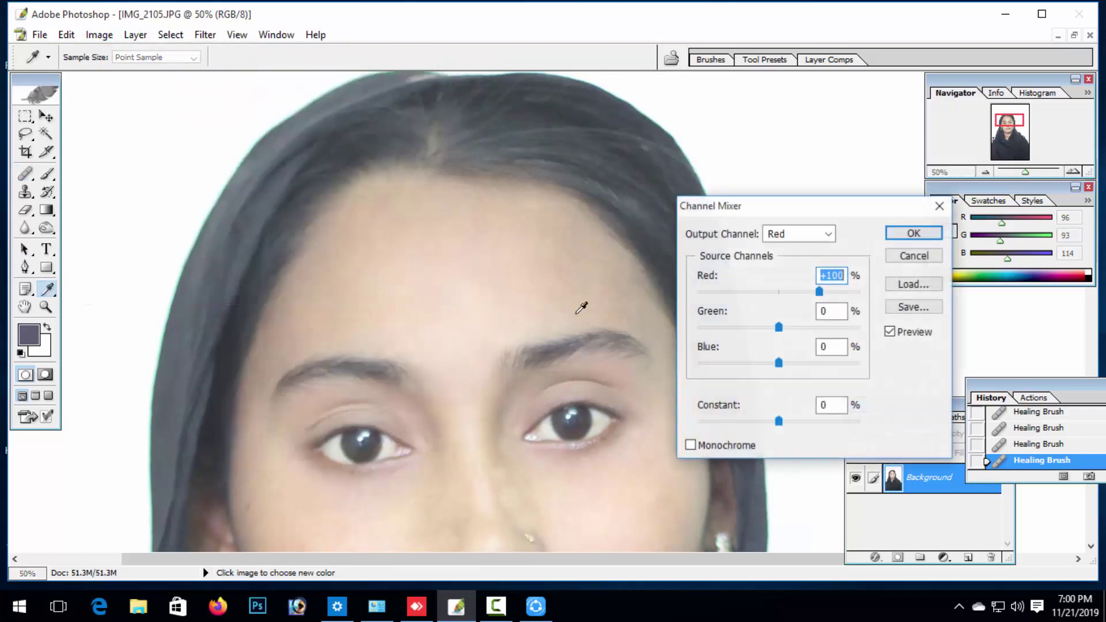
left_click(790, 233)
left_click(778, 275)
double_click(830, 311)
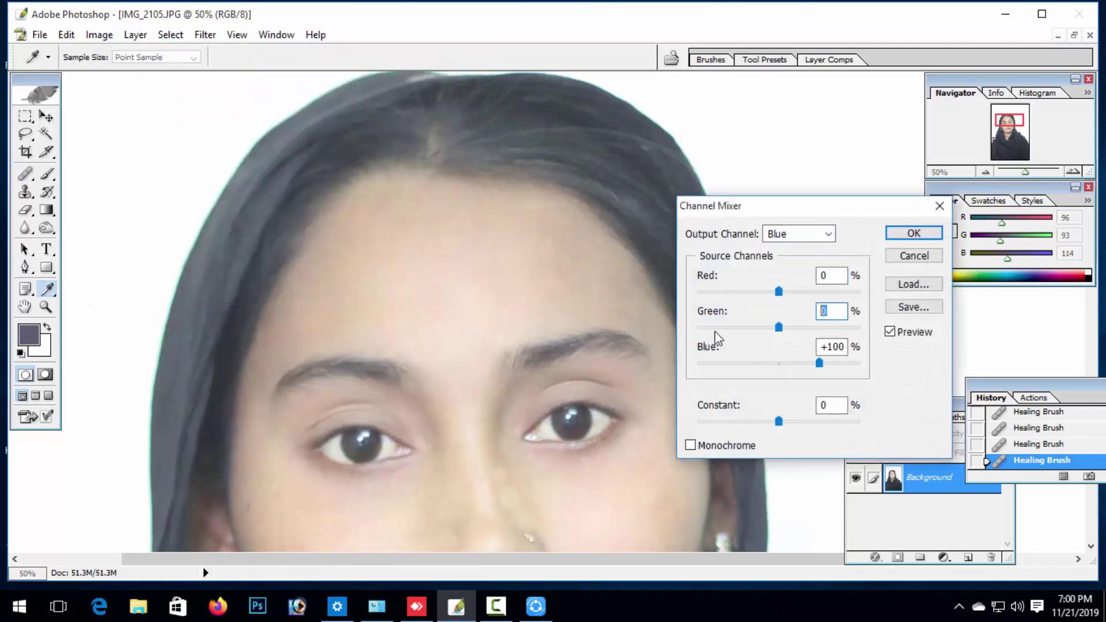
type("10")
key("Return")
key("ctrl+0")
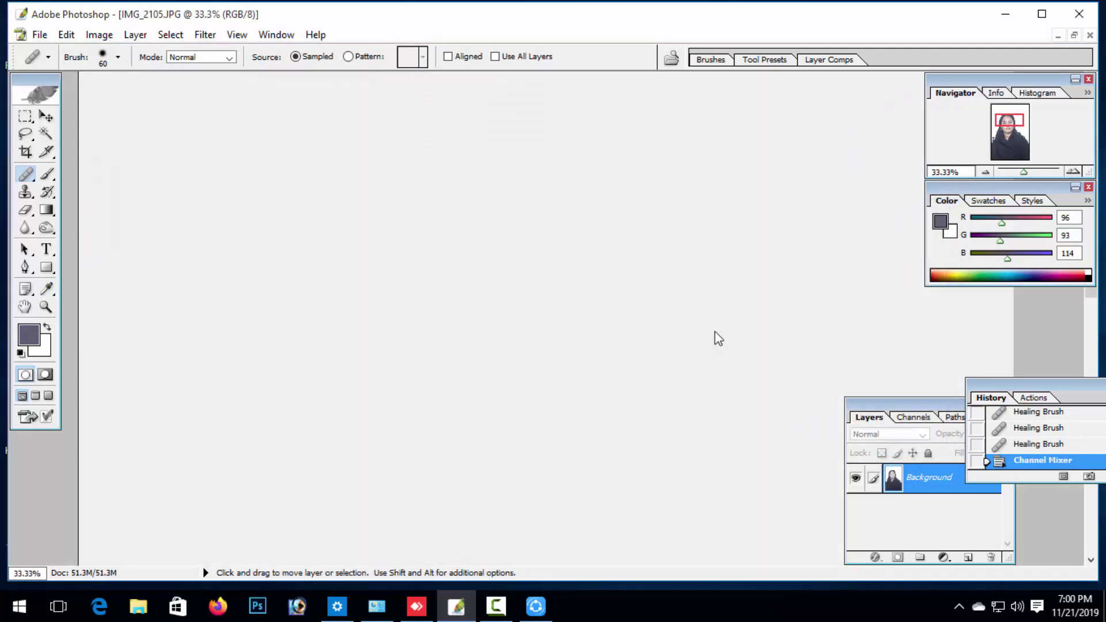
key("ctrl+plus")
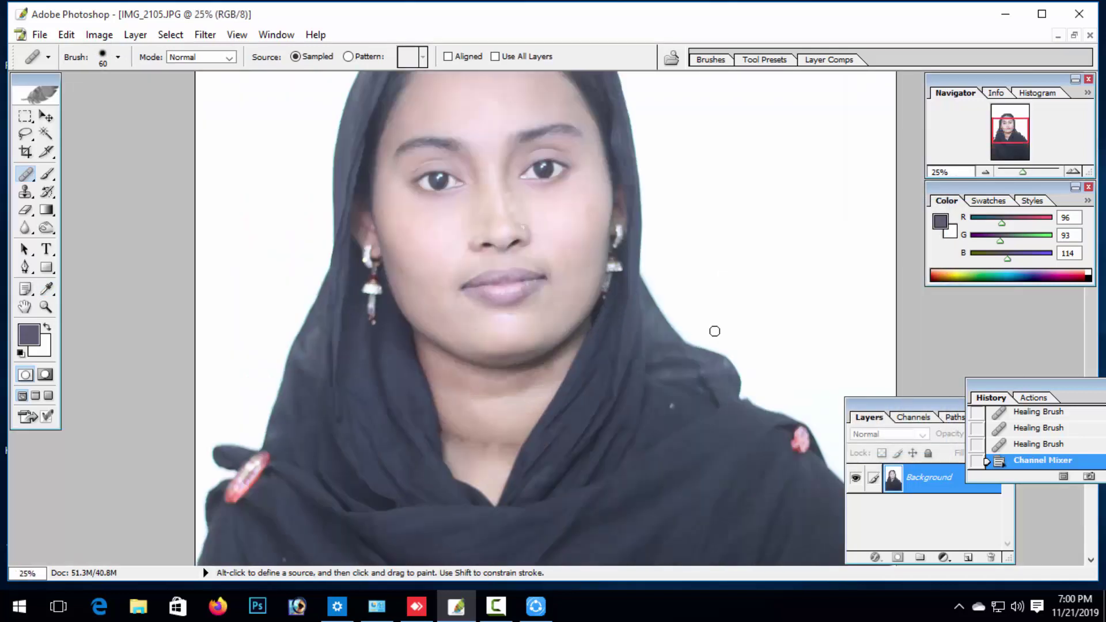
Apply a Selective Color adjustment to the Reds with Cyan -53%, Magenta -41% and Black -55%.
left_click(99, 36)
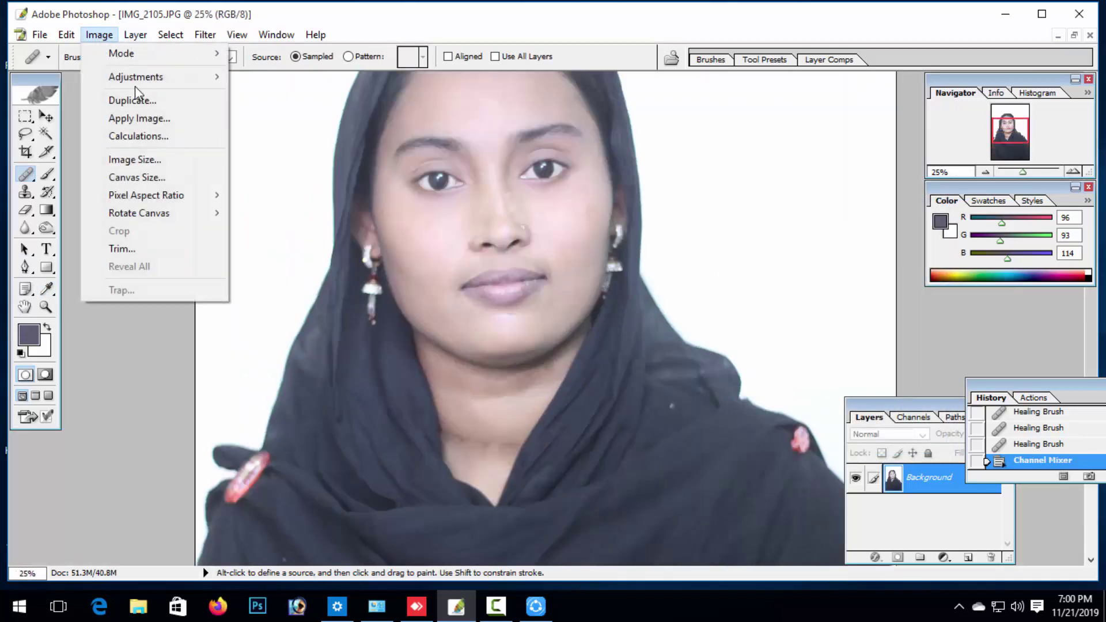
mouse_move(138, 79)
left_click(290, 278)
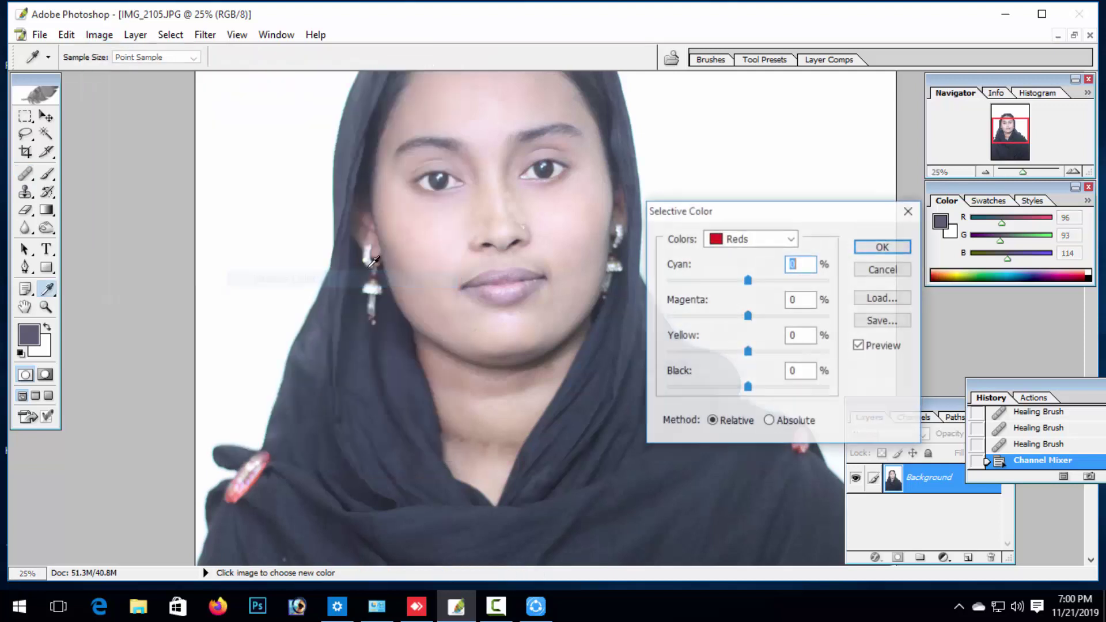
left_click_drag(747, 387, 734, 396)
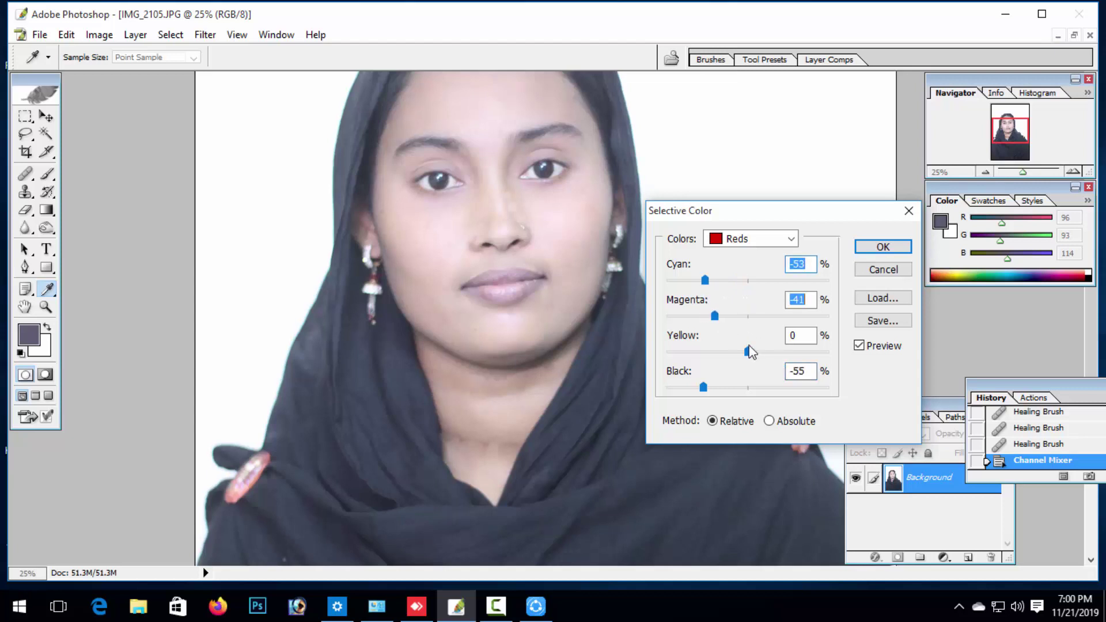
key("Return")
key("ctrl+minus")
key("ctrl+minus")
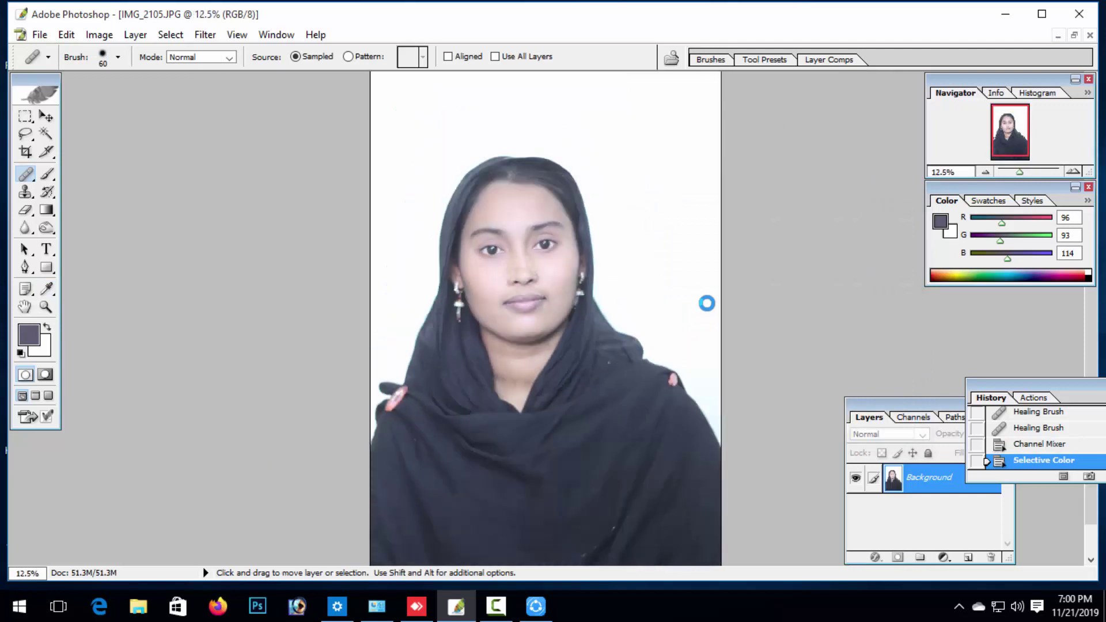
key("ctrl+plus")
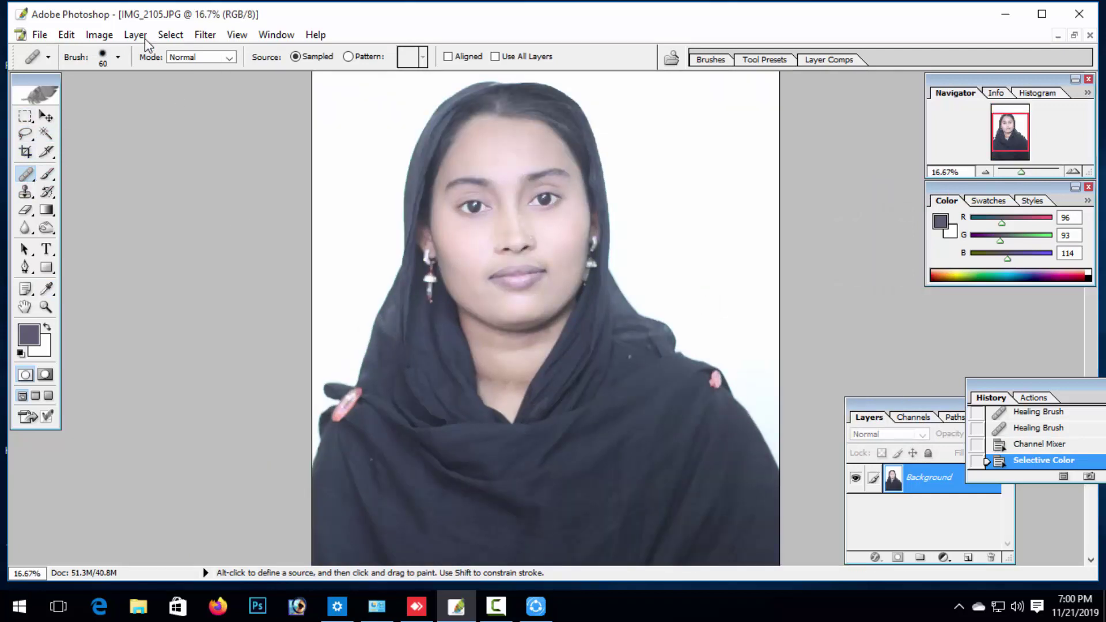
Start a Photo Filter adjustment and preview the Warming Filter (81), Cooling Filter (82) and Orange presets on the portrait.
left_click(99, 34)
mouse_move(132, 75)
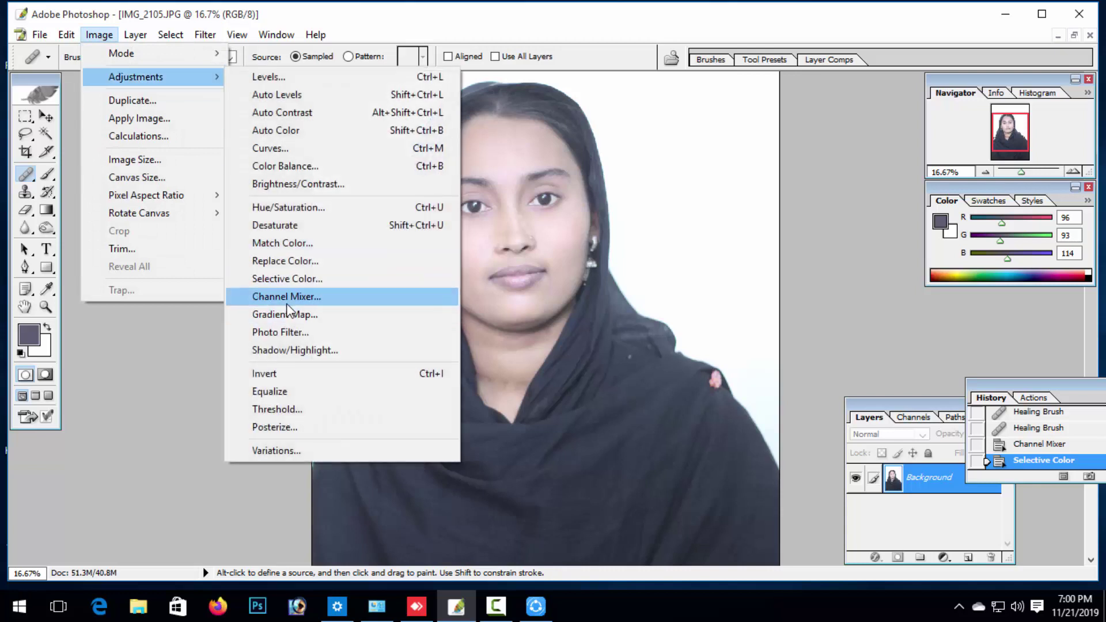
left_click(302, 332)
left_click(851, 260)
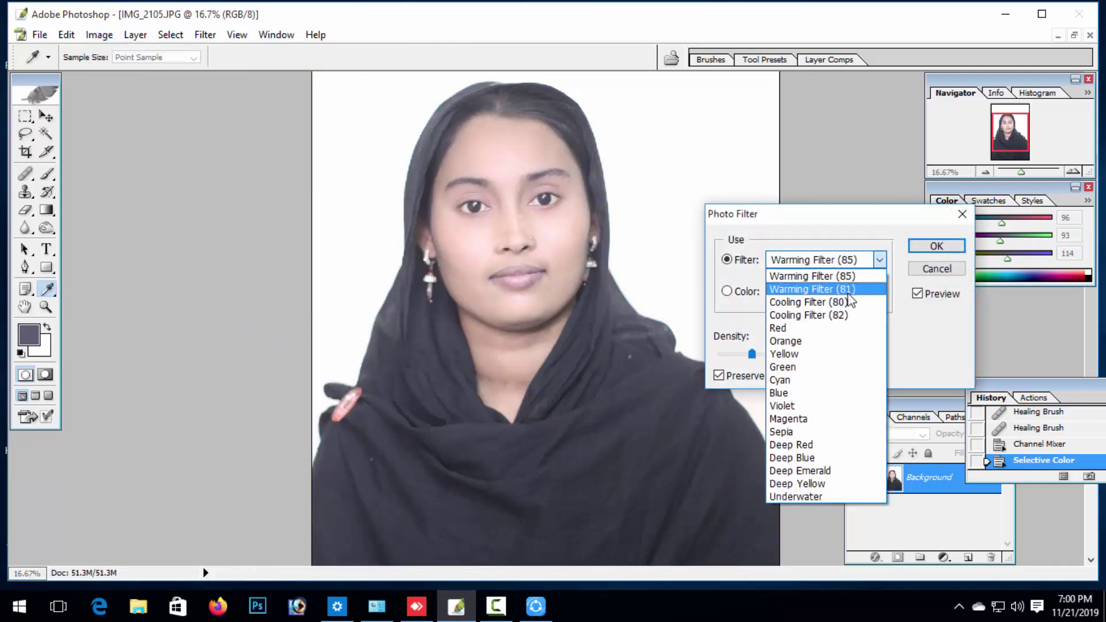
left_click(847, 290)
left_click(846, 260)
left_click(841, 315)
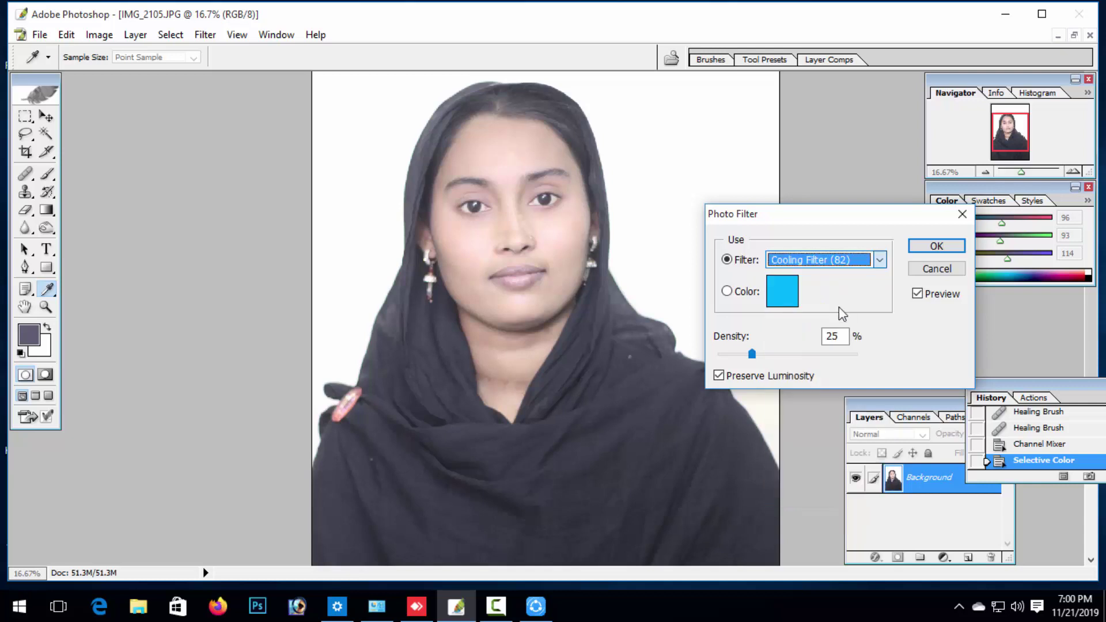
left_click(833, 264)
left_click(808, 340)
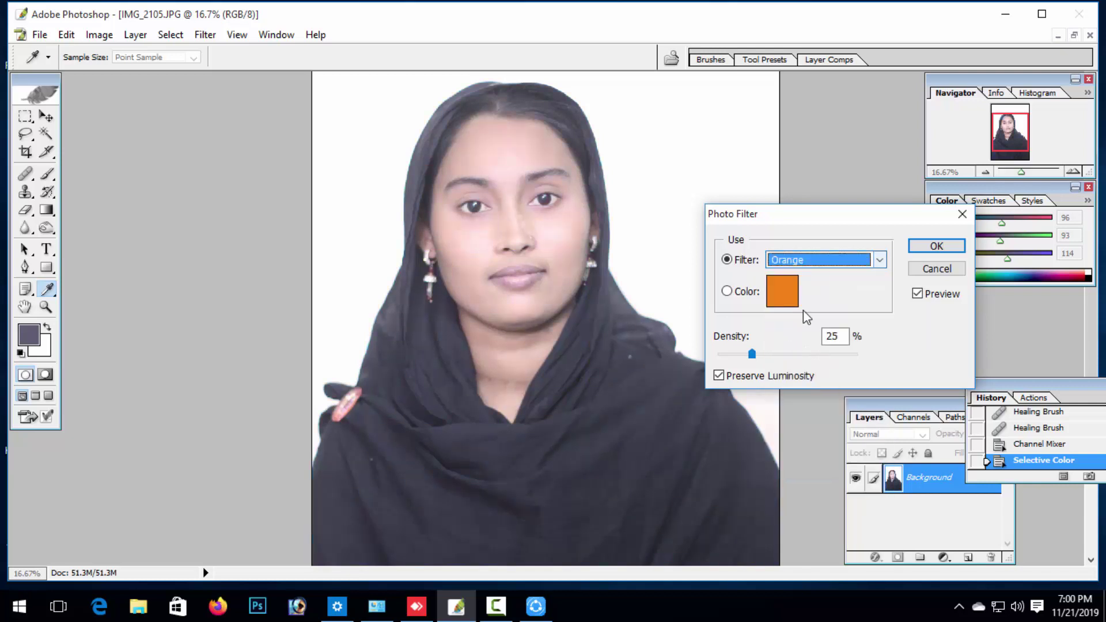
Preview the Green, Magenta and Deep Red photo filters on the portrait.
left_click(846, 262)
left_click(796, 366)
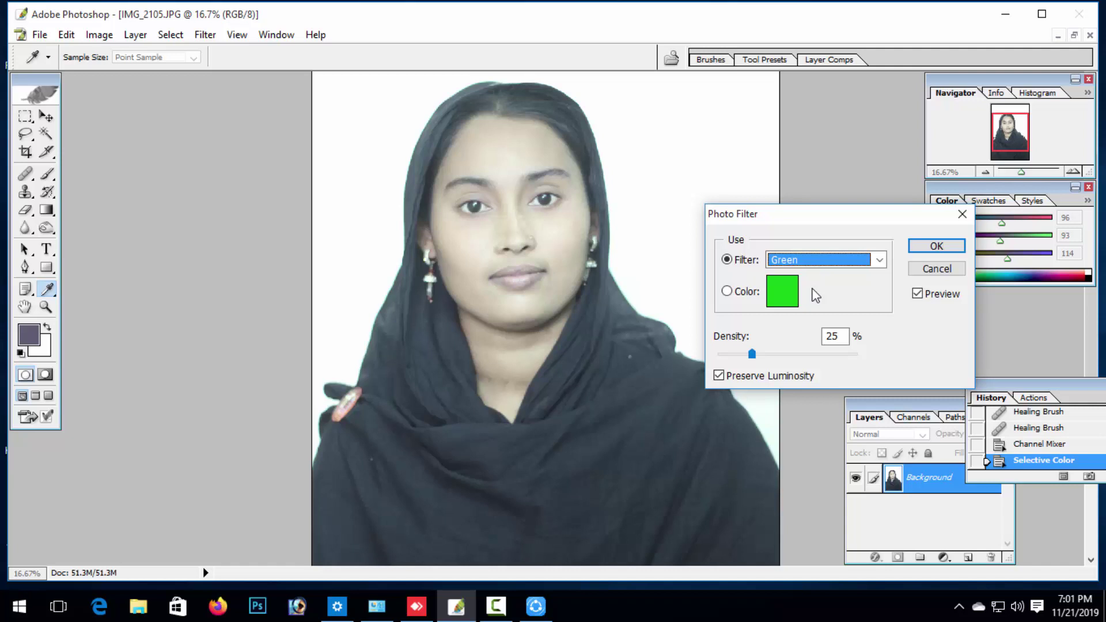
left_click(822, 262)
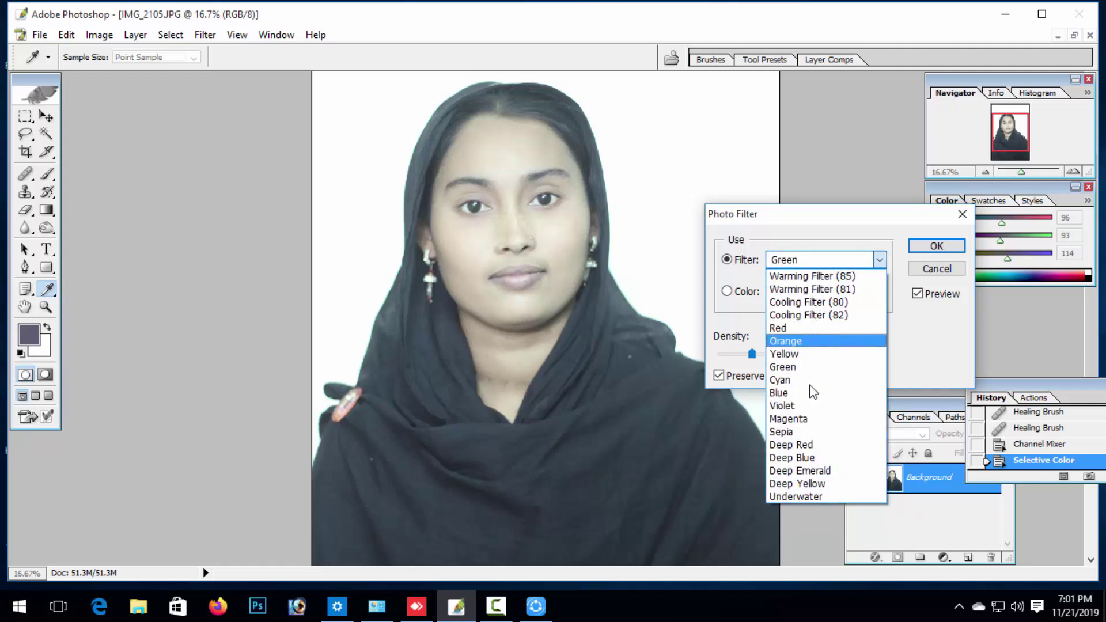
left_click(810, 418)
left_click(827, 270)
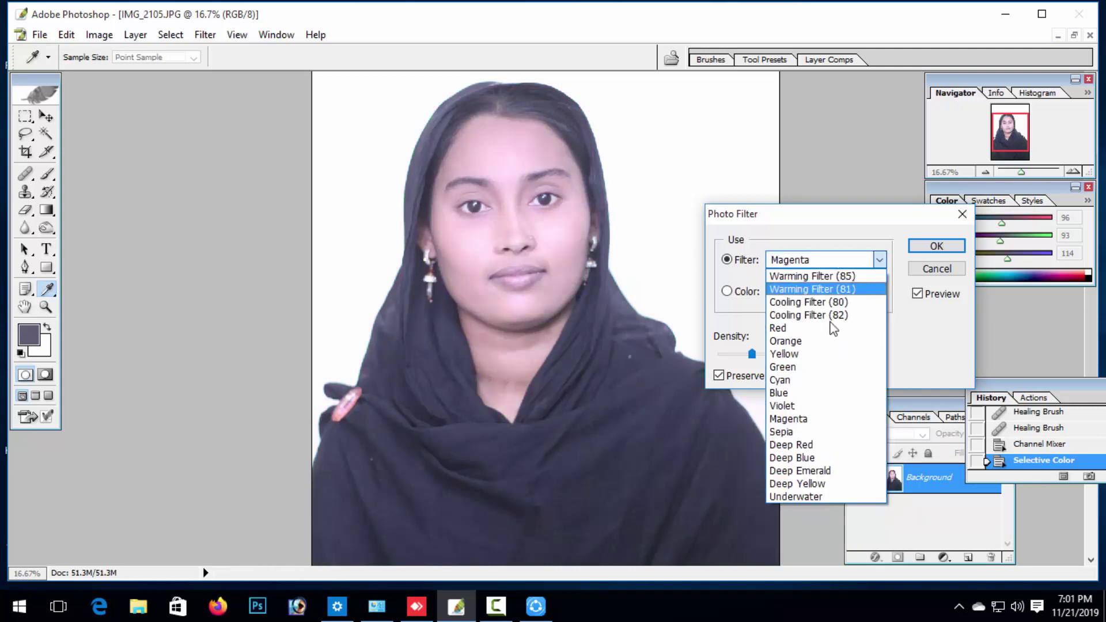
left_click(828, 442)
Preview the Deep Blue, Deep Emerald, Deep Yellow and Underwater photo filters on the portrait.
left_click(827, 264)
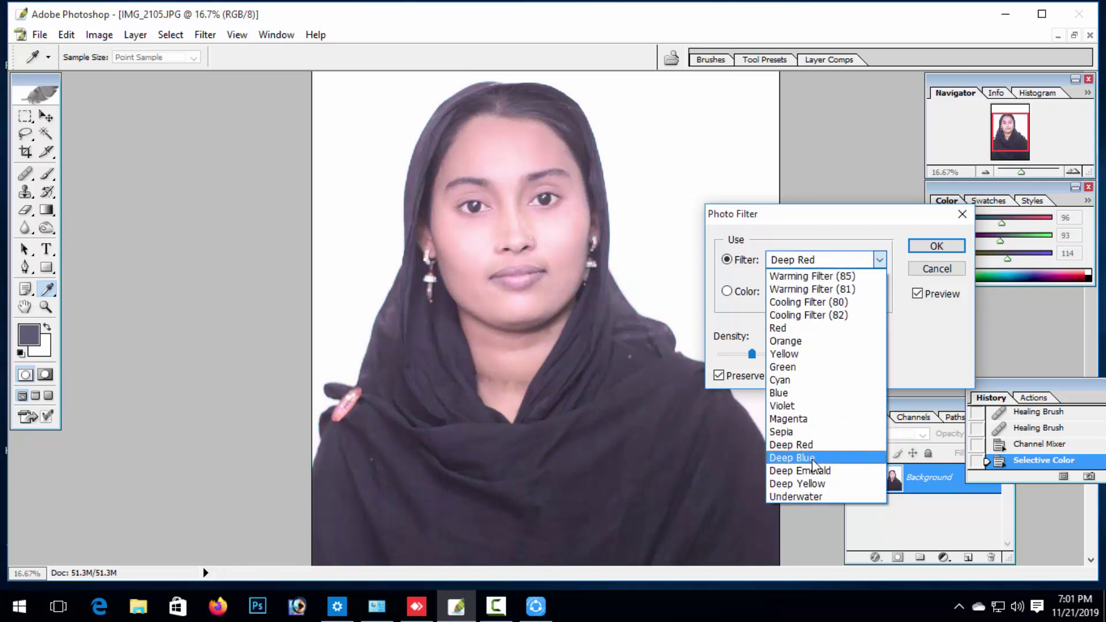
left_click(817, 457)
left_click(828, 260)
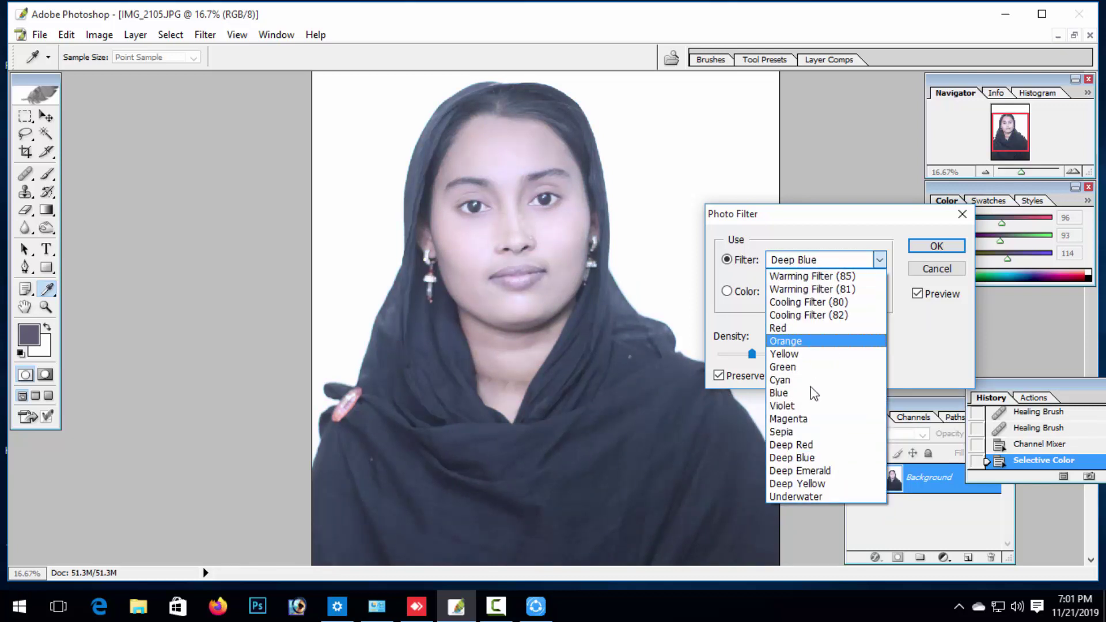
left_click(813, 469)
left_click(838, 268)
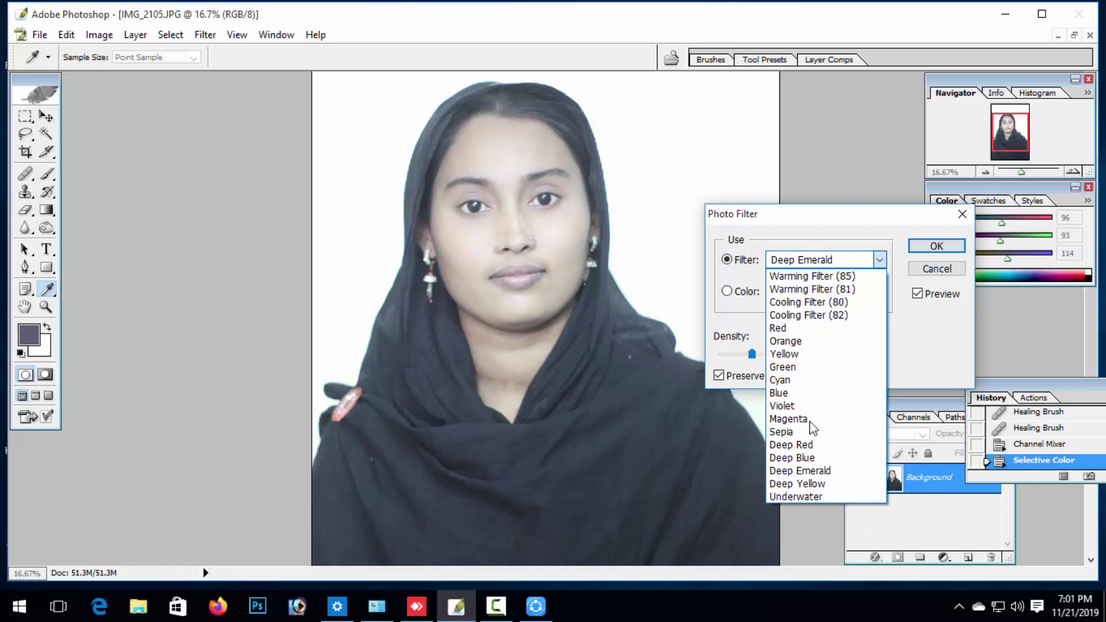
left_click(813, 483)
left_click(832, 256)
left_click(797, 497)
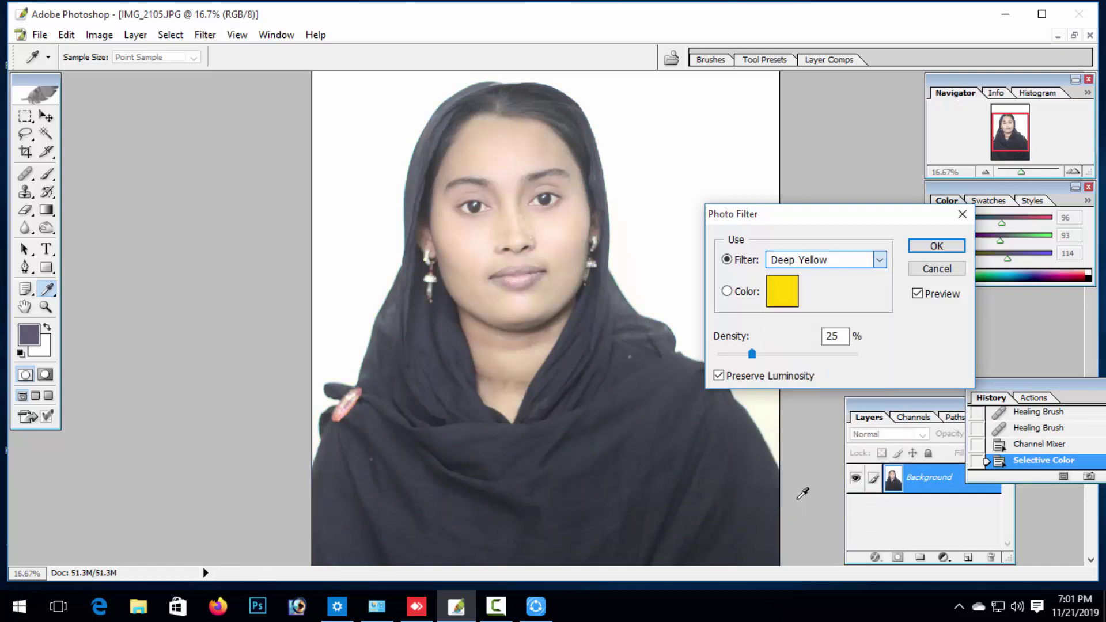
Preview the Cooling Filter (80), Orange, Blue, Violet and Magenta photo filters on the portrait, and discard the Photo Filter adjustment.
left_click(837, 255)
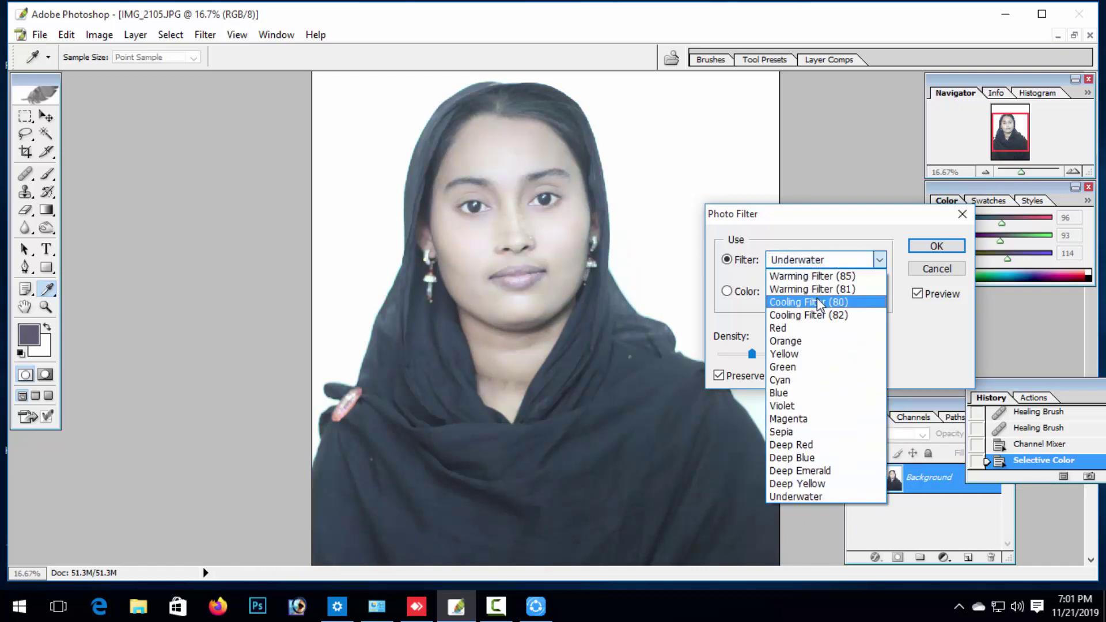
left_click(822, 302)
left_click(830, 262)
left_click(802, 341)
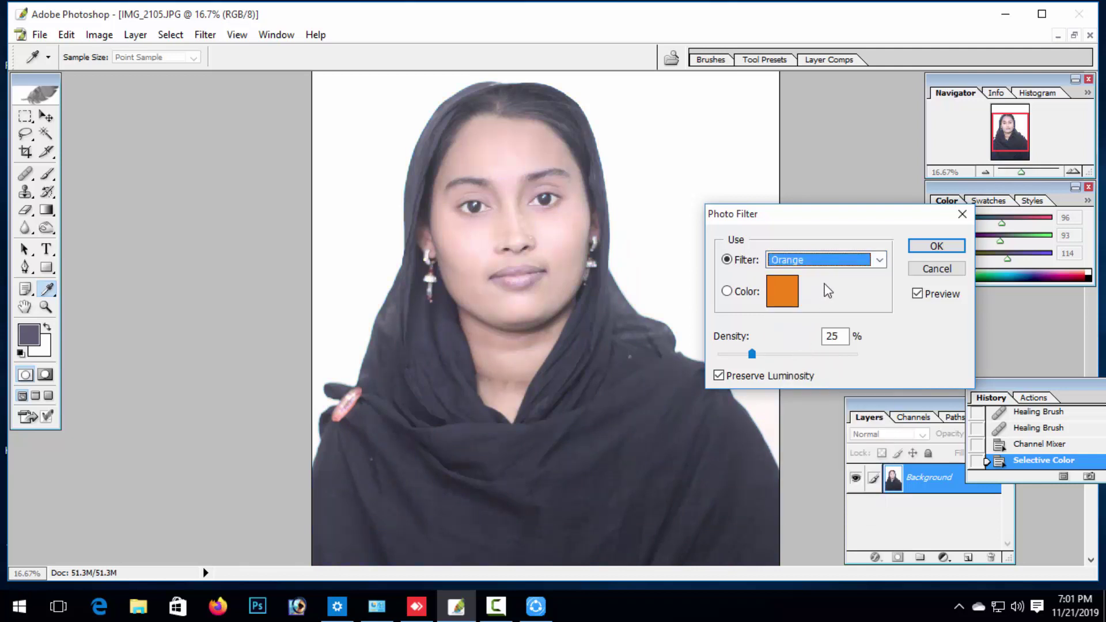
left_click(829, 261)
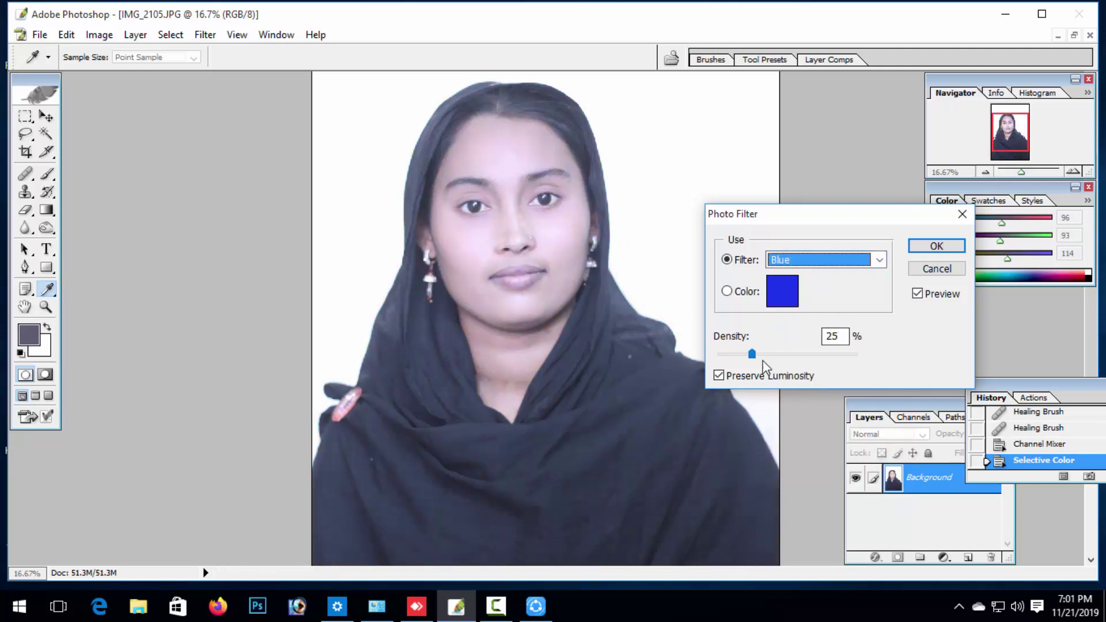
left_click(807, 265)
left_click(790, 407)
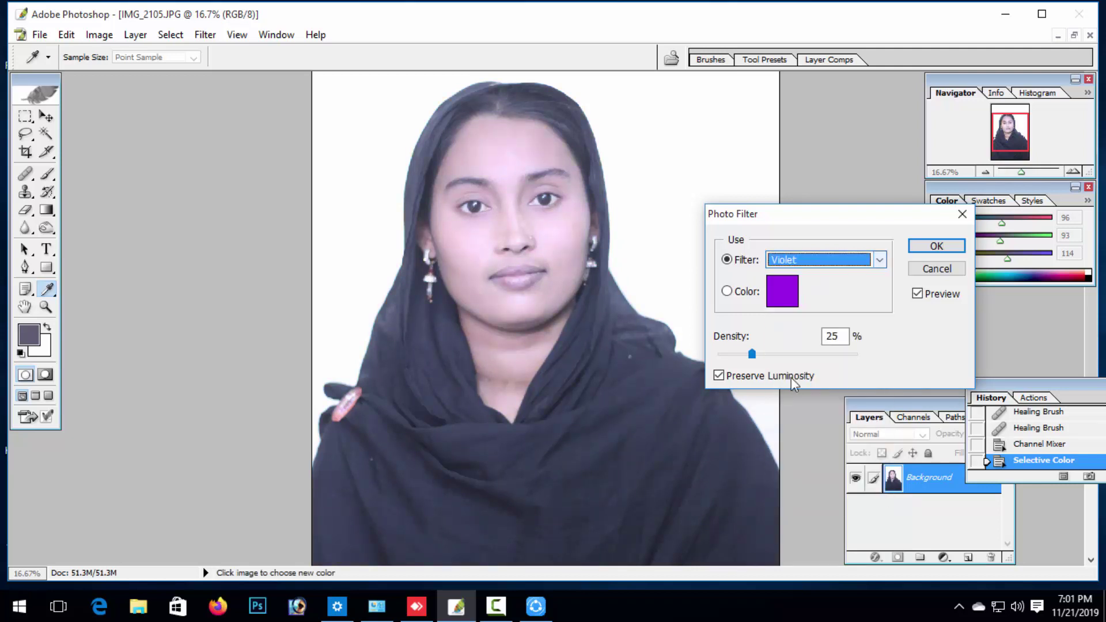
left_click(820, 260)
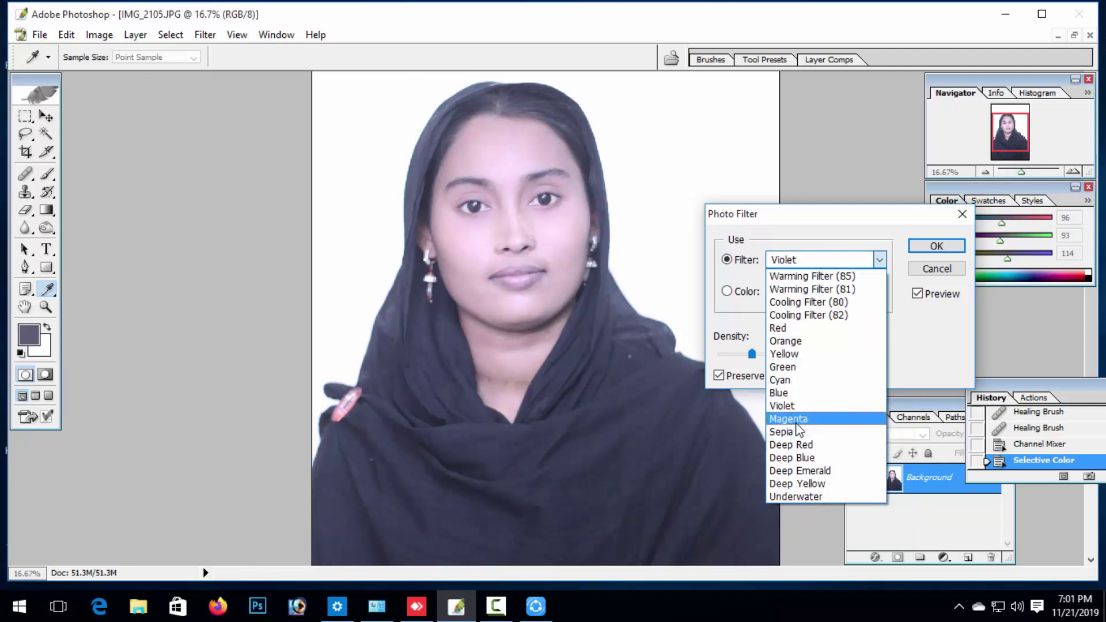
left_click(795, 418)
left_click(937, 269)
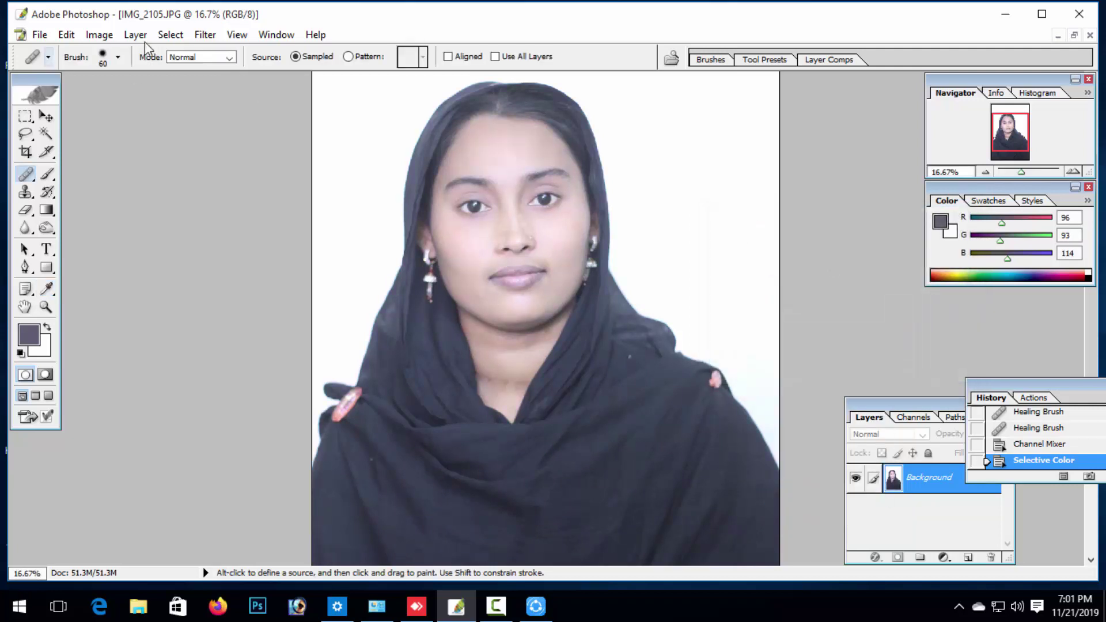
Reduce the portrait's noise with the PictureCode Noise Ninja filter, using its automatic profile.
left_click(205, 35)
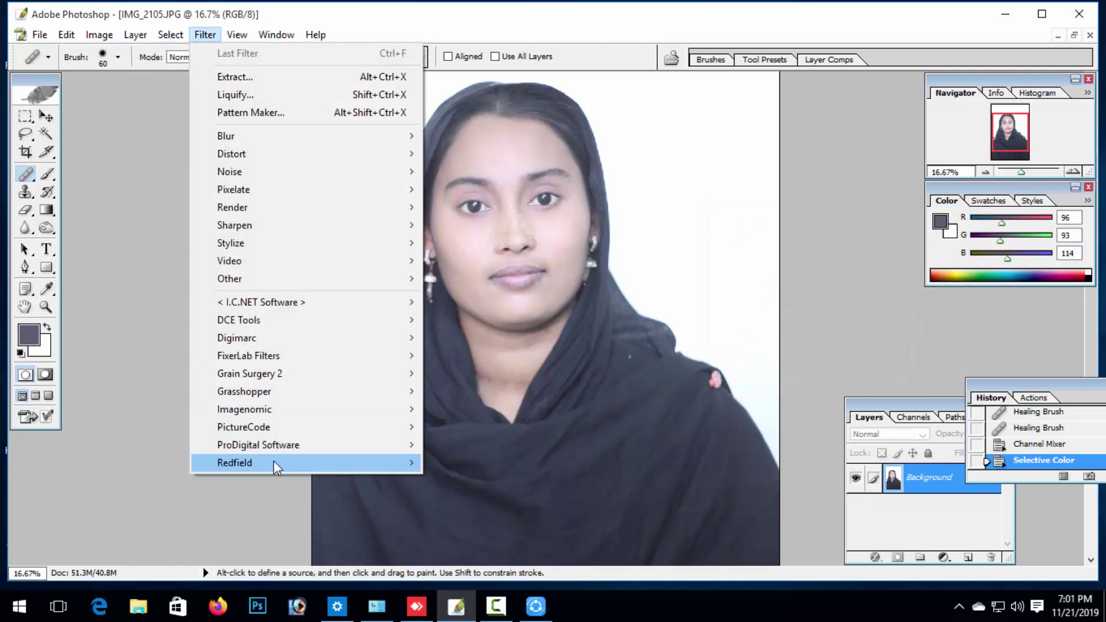
left_click(448, 425)
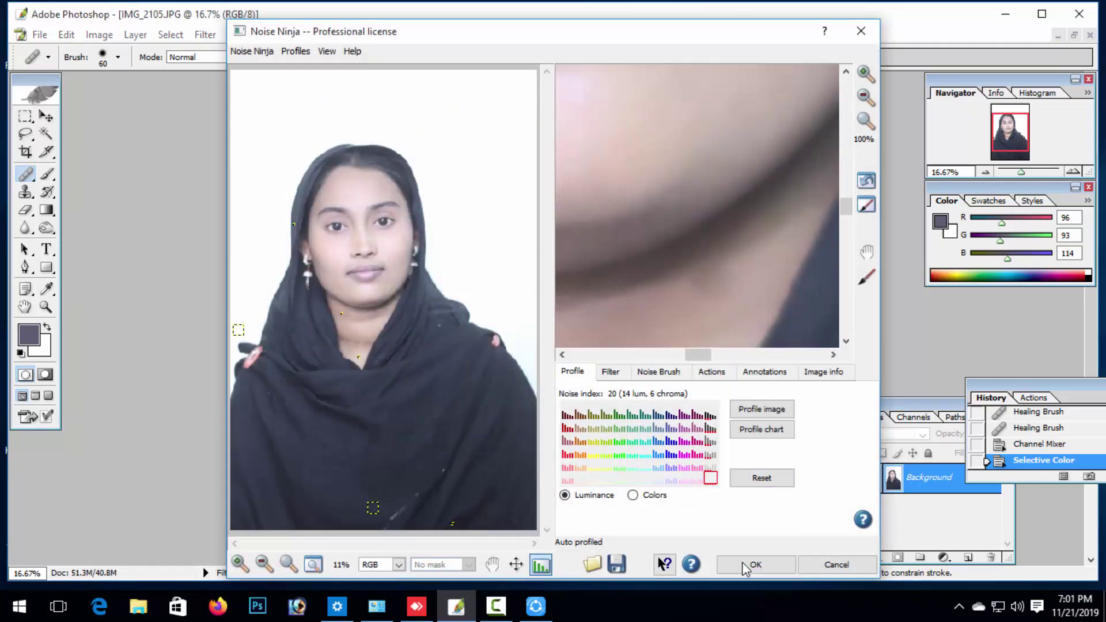
left_click(751, 565)
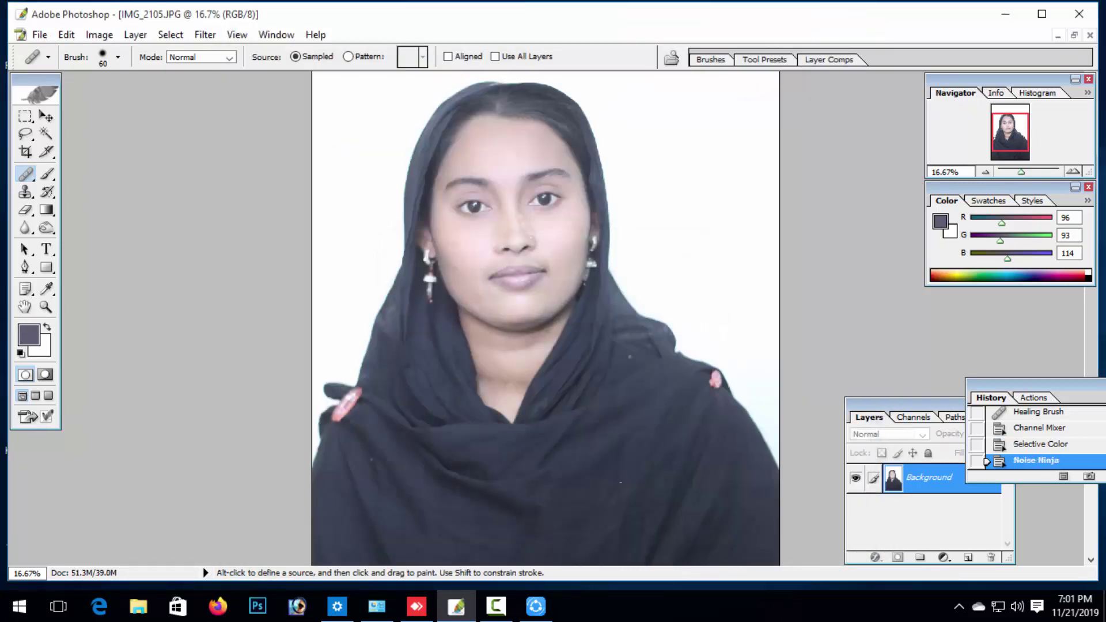
Apply the Imagenomic Noiseware Professional filter to the portrait with its Default settings.
left_click(204, 35)
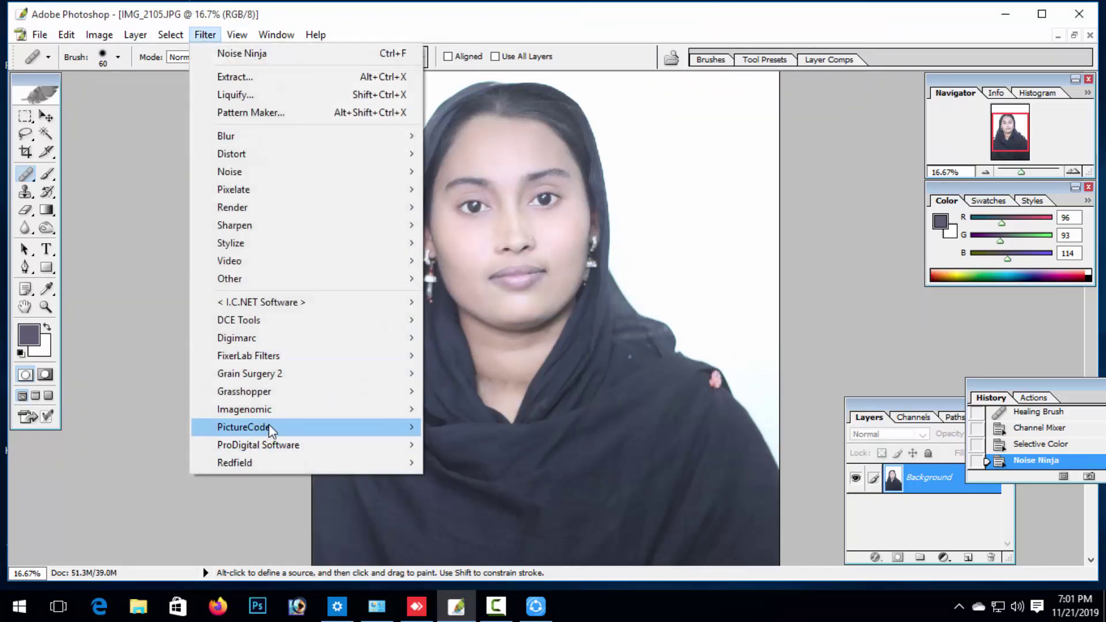
mouse_move(271, 414)
left_click(455, 411)
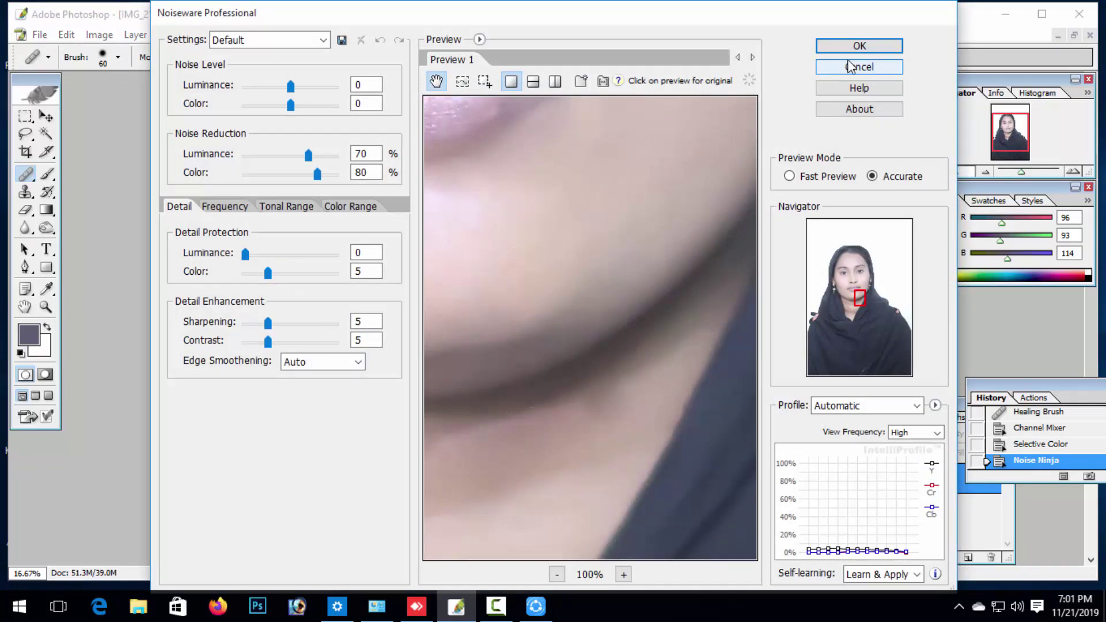
left_click(858, 46)
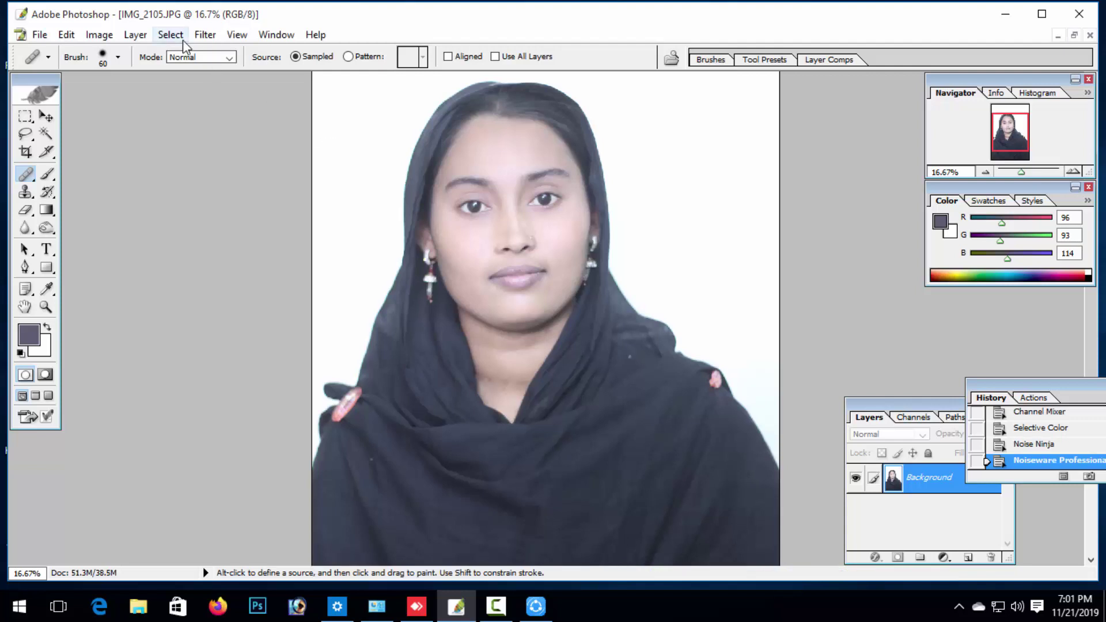
Smooth the skin with the Imagenomic Portraiture filter, using the Default preset.
left_click(205, 35)
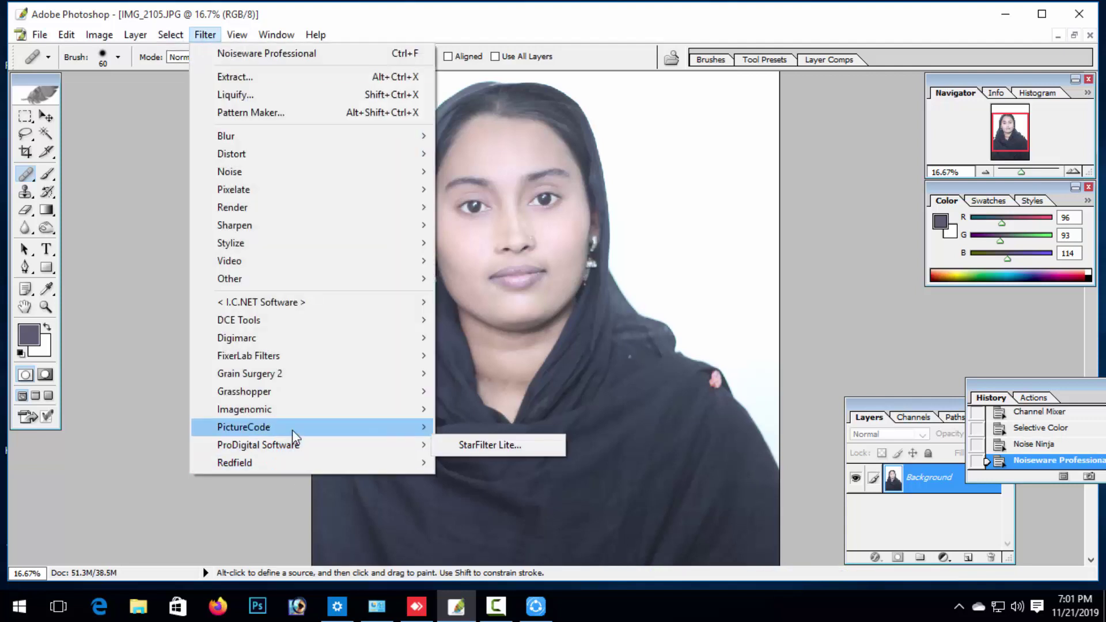
mouse_move(292, 428)
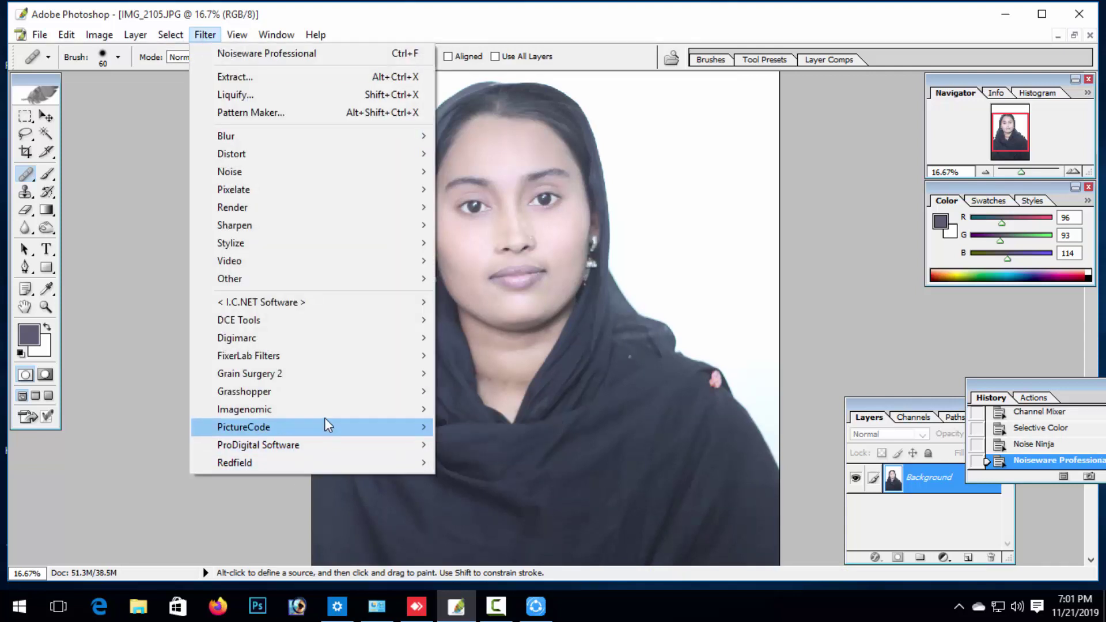
mouse_move(383, 416)
left_click(476, 430)
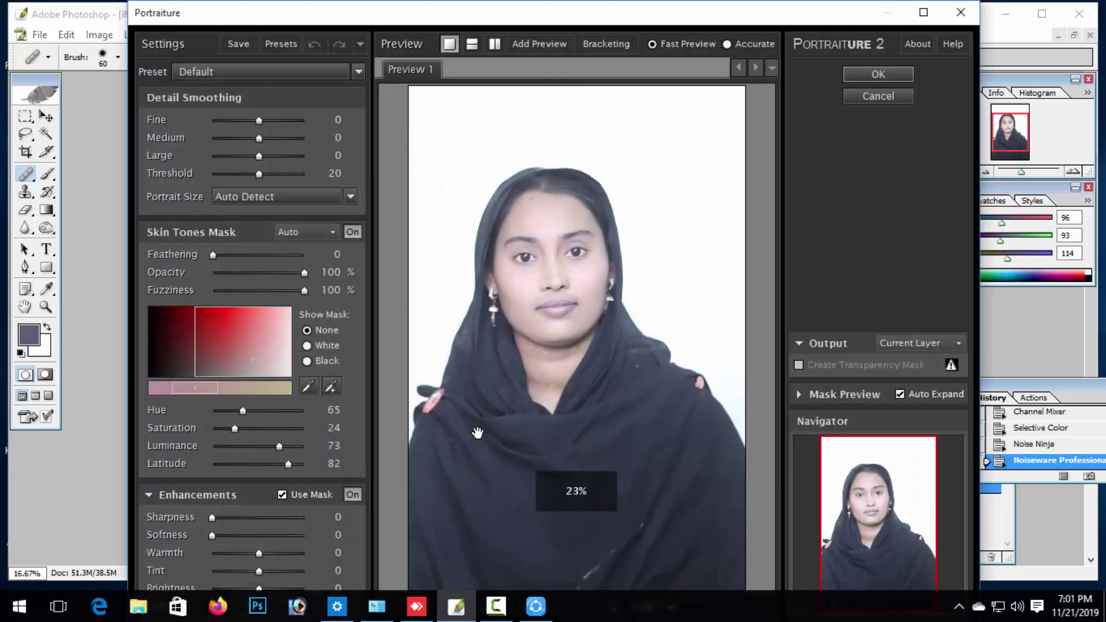
left_click(880, 74)
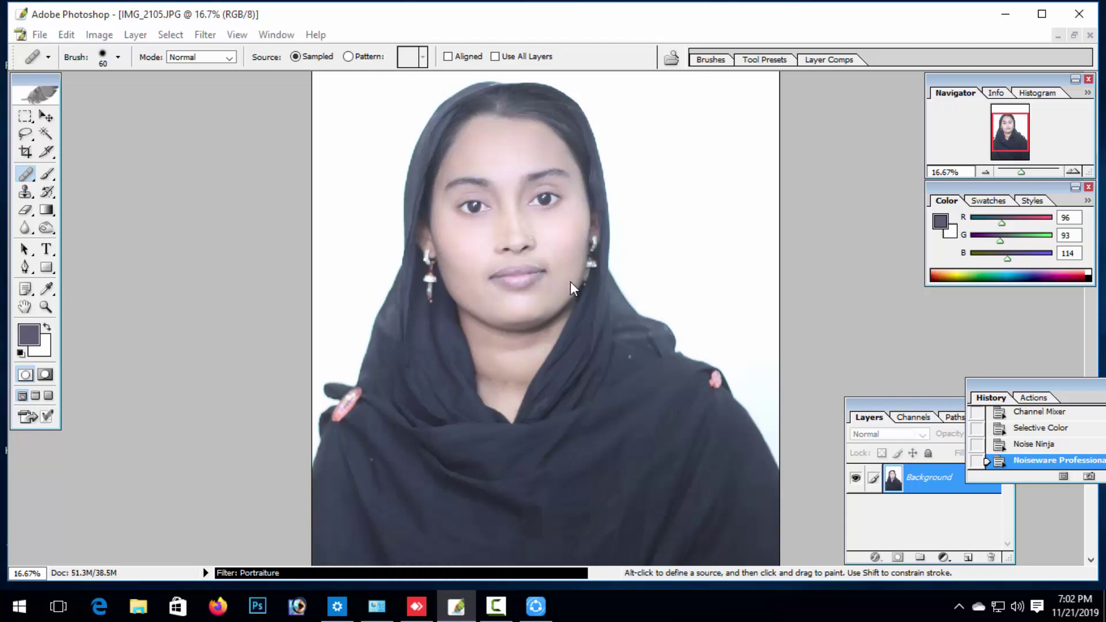
Crop the portrait around the head and shoulders to 1.5 in wide by 1.9 in high at 300 pixels/inch.
key("ctrl+plus")
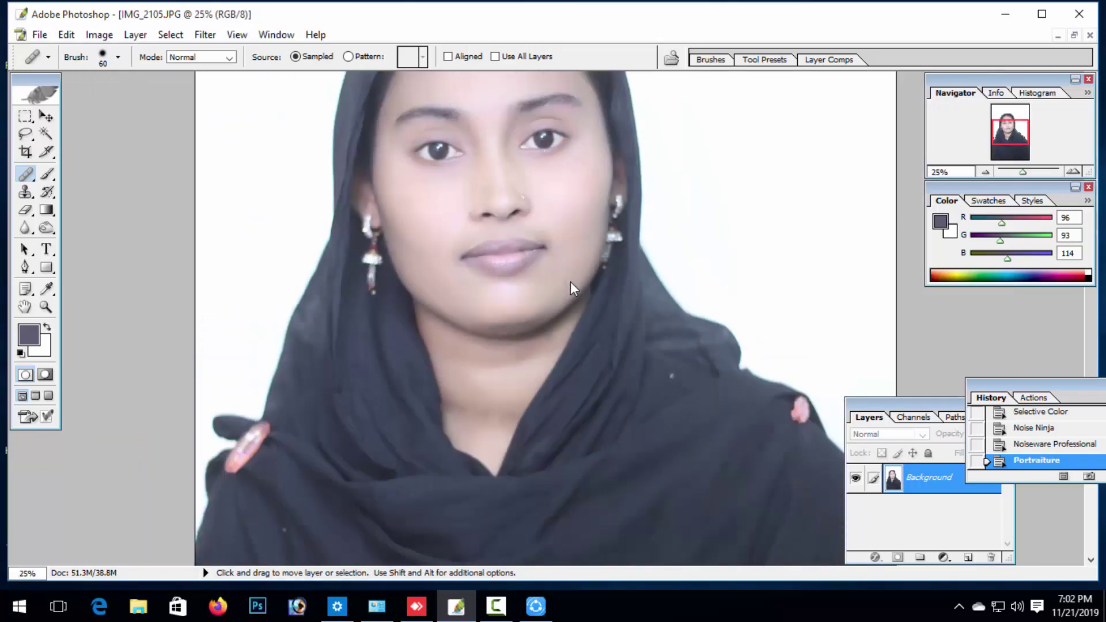
key("ctrl+minus")
key("ctrl+minus")
key("ctrl+minus")
key("c")
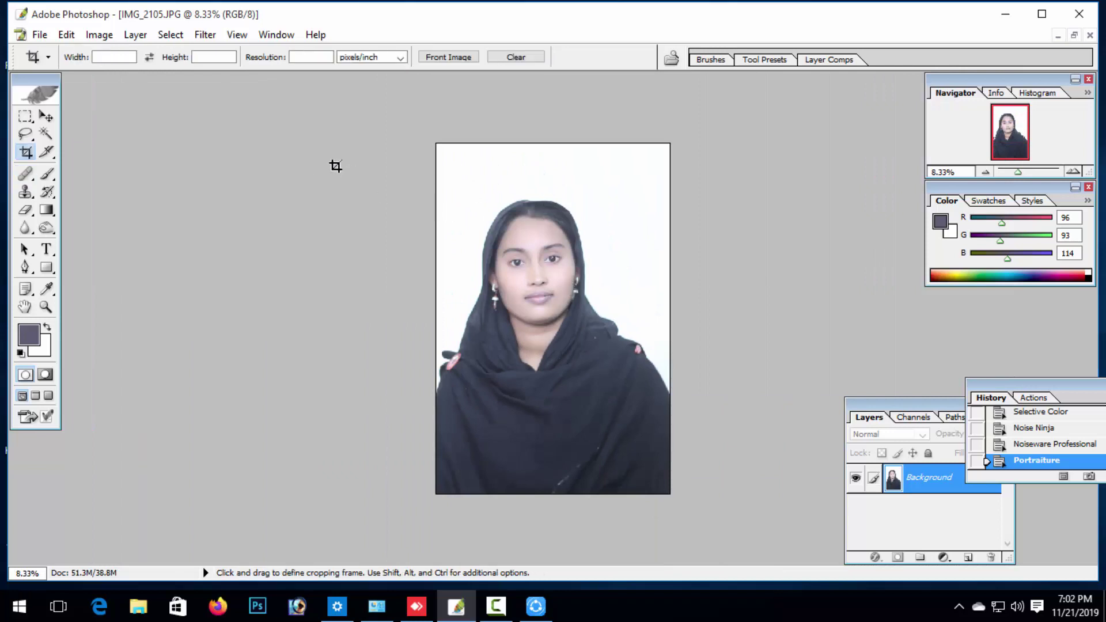
left_click(102, 57)
type("15")
left_click_drag(623, 431, 640, 464)
key("Up")
key("Up")
key("Up")
key("Up")
key("Up")
key("Up")
key("Up")
key("Up")
key("Up")
key("Up")
key("Up")
key("Up")
key("Up")
key("Up")
key("Up")
key("Up")
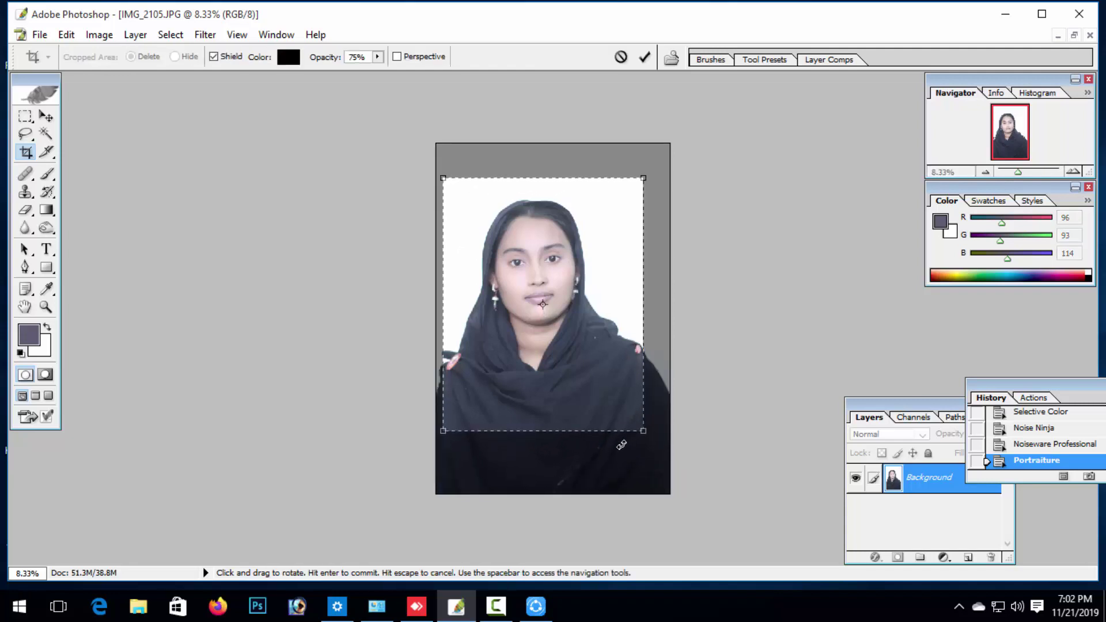
key("Right")
key("Right")
key("Right")
key("Up")
key("Up")
key("Up")
key("Up")
key("Up")
key("Up")
key("Return")
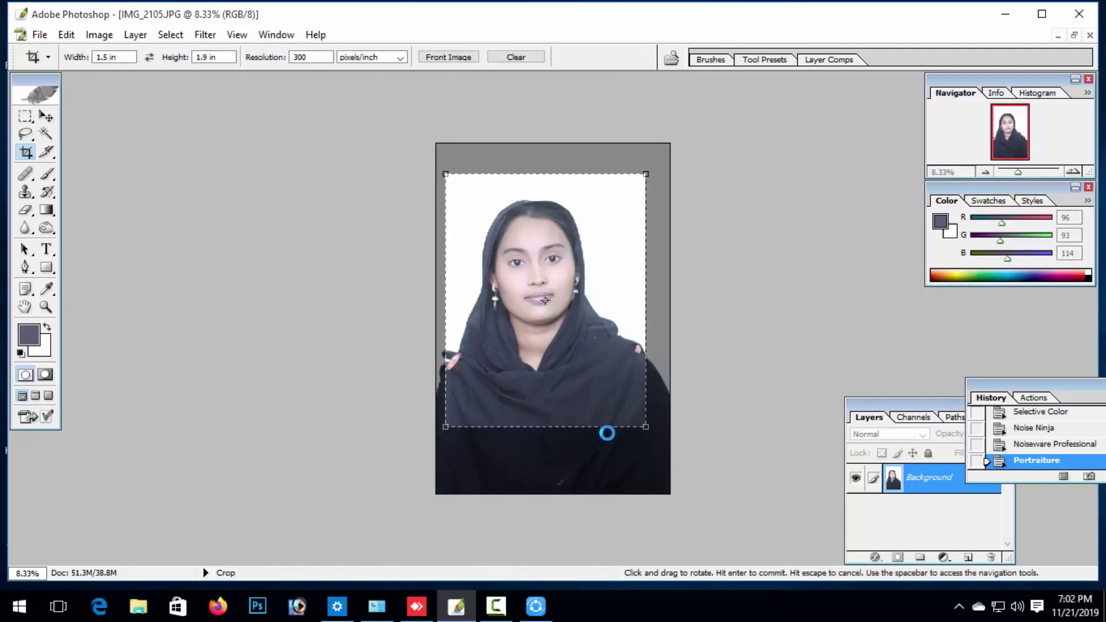
Examine the cropped portrait, first the face and scarf in close-up and again as a whole picture.
left_click(46, 306)
left_click(594, 346)
left_click(595, 346)
left_click(595, 346)
left_click(595, 346)
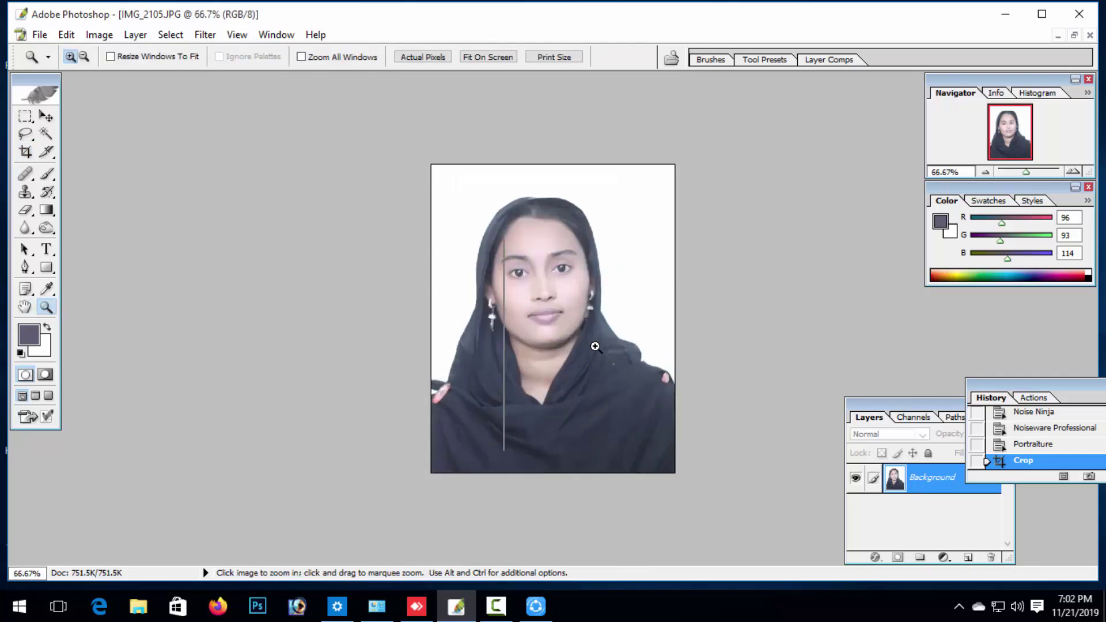
left_click(595, 347)
left_click(595, 346)
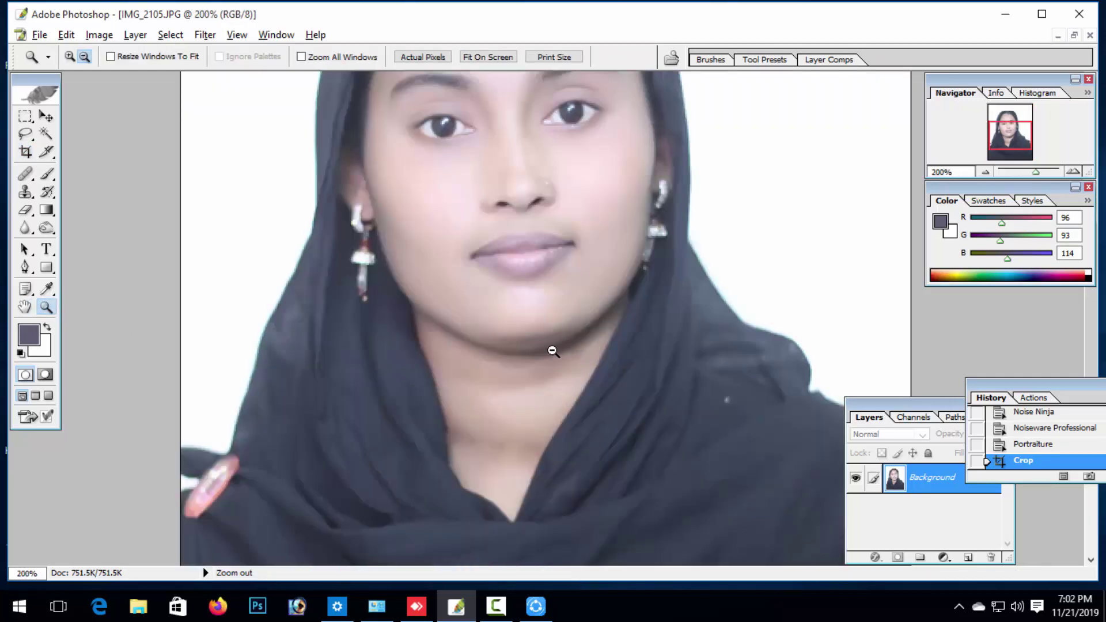
left_click(84, 56)
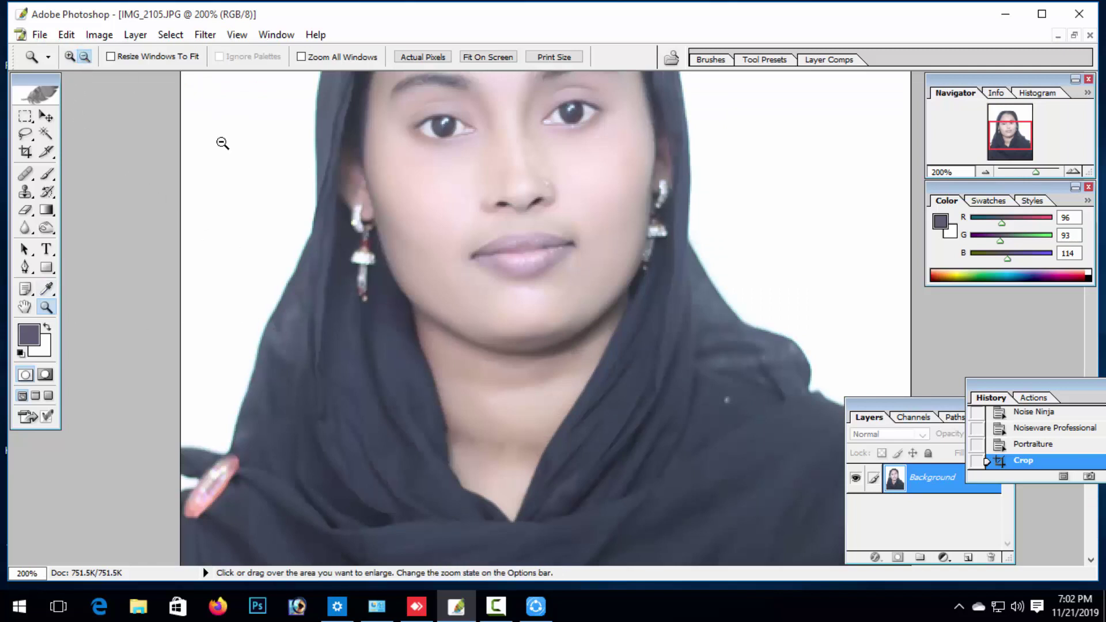
left_click(491, 279)
left_click(491, 278)
left_click(585, 286)
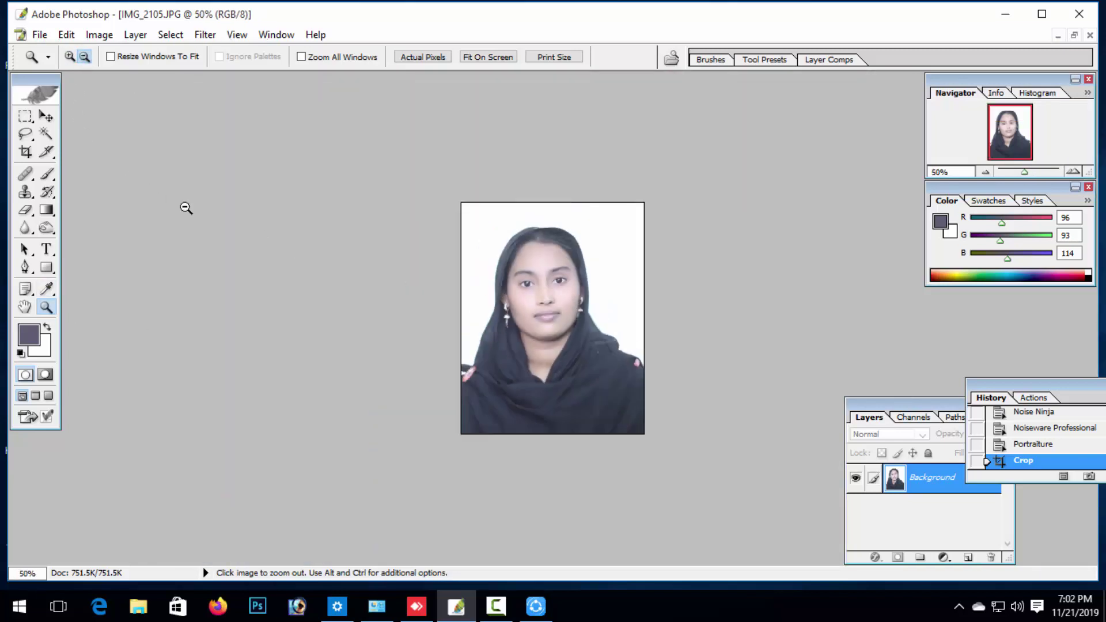
left_click(28, 311)
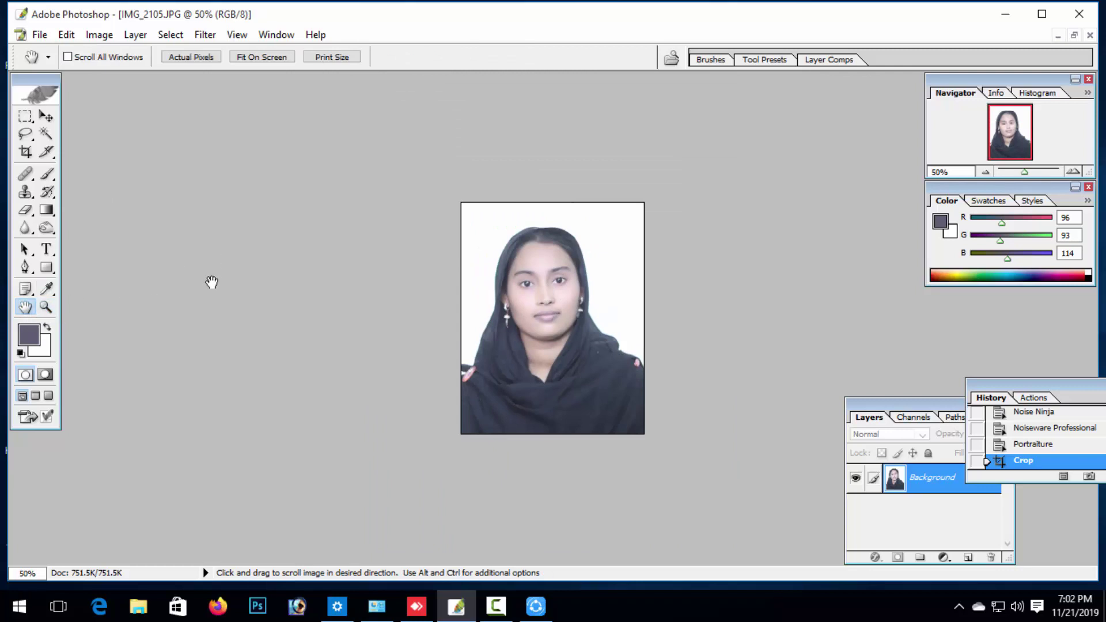
Select the white backdrop around the woman with the Magic Wand at tolerance 10 and feather the selection.
left_click(46, 136)
left_click(486, 230)
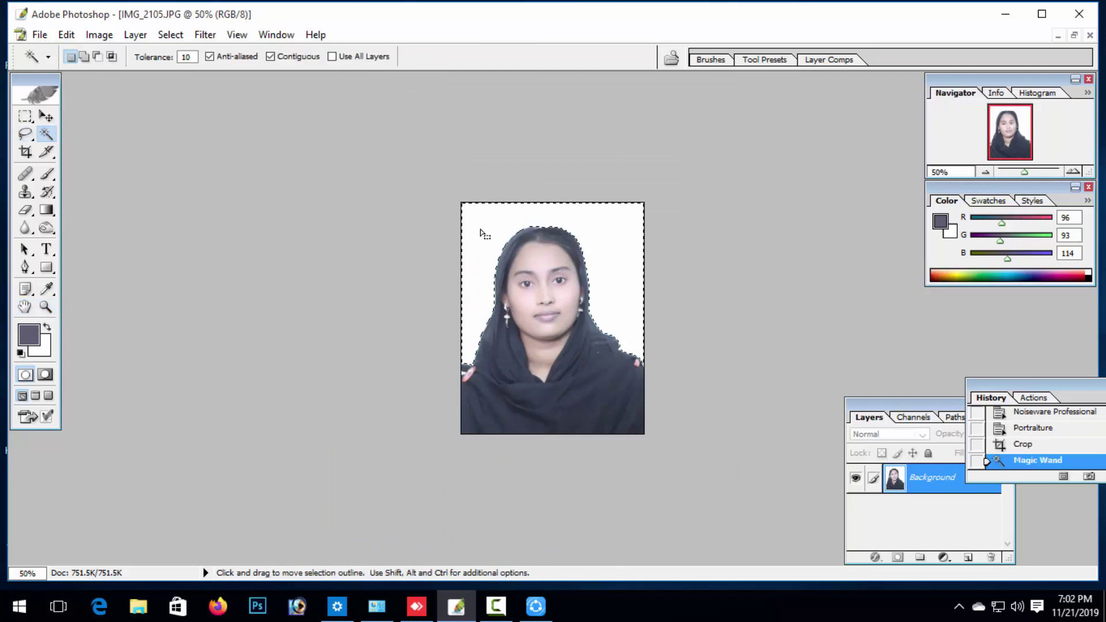
right_click(623, 325)
left_click(685, 180)
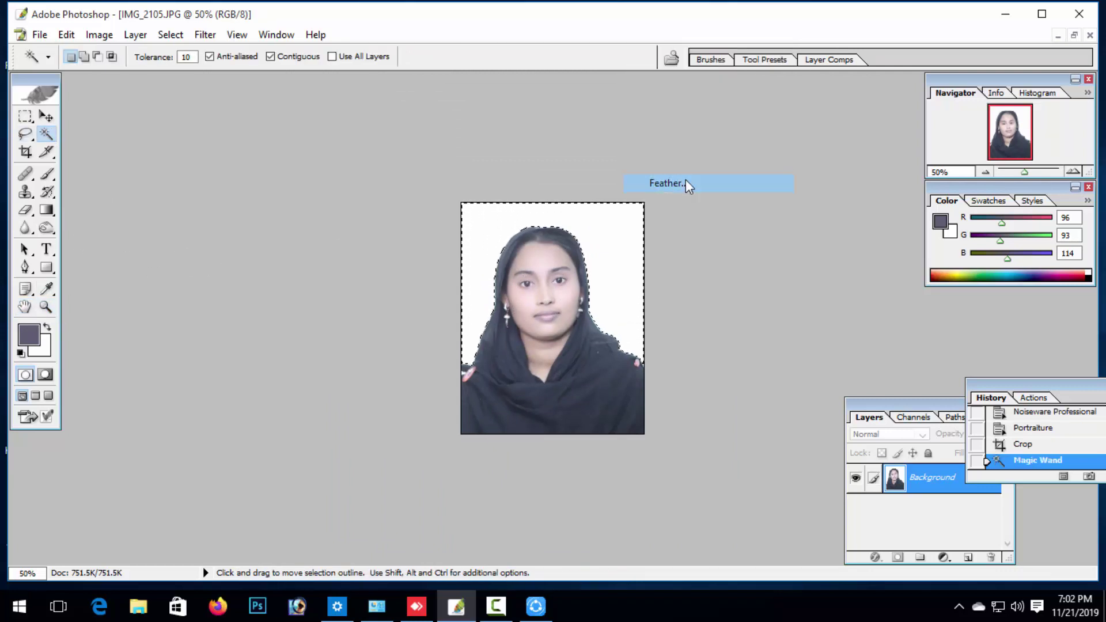
left_click(620, 300)
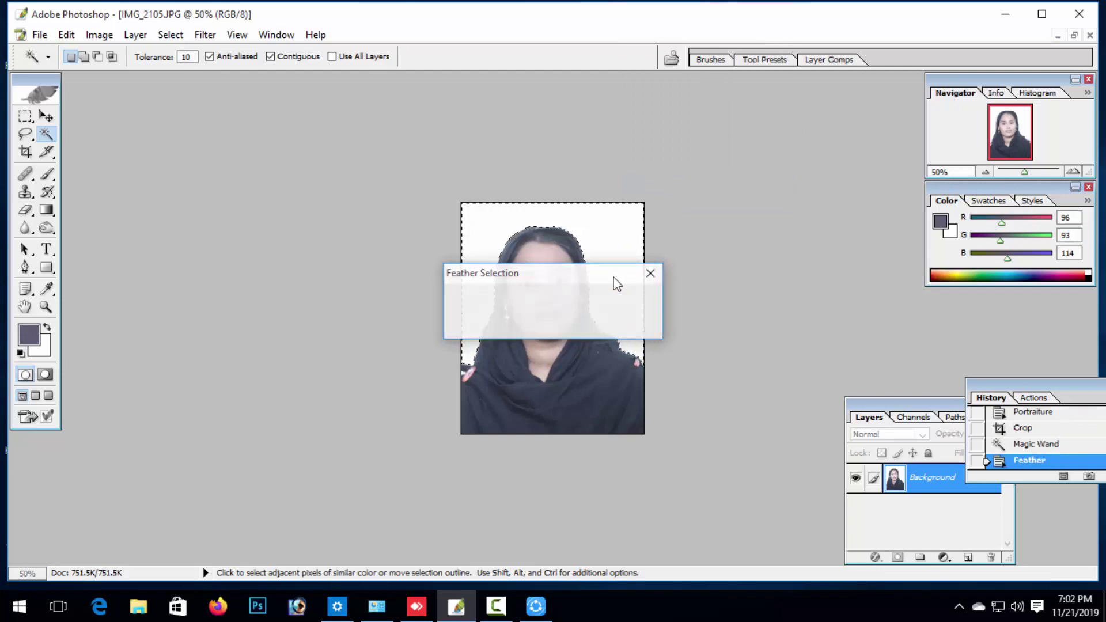
Set the background colour to blue 1F29F0, clear the selected backdrop to that colour and deselect.
left_click(41, 347)
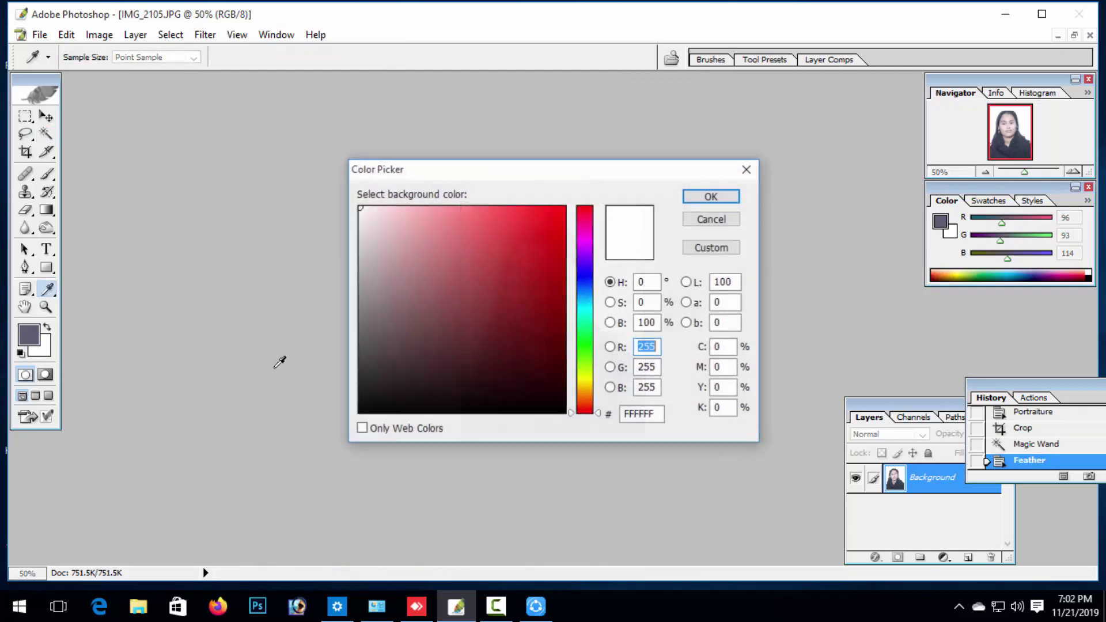
left_click(587, 291)
left_click(586, 277)
left_click(537, 217)
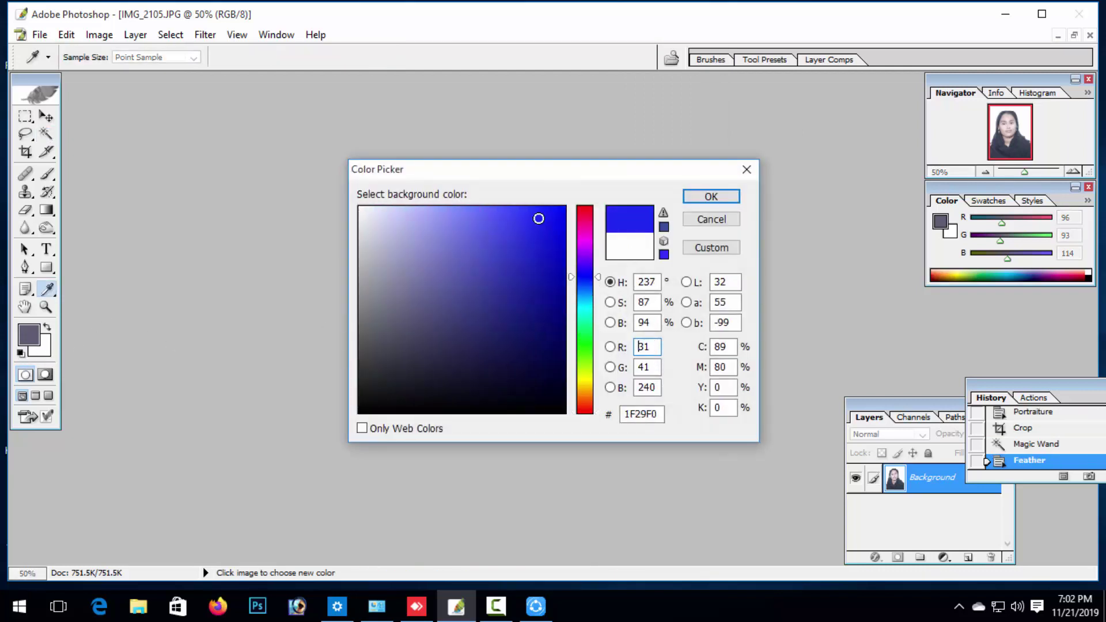
key("Return")
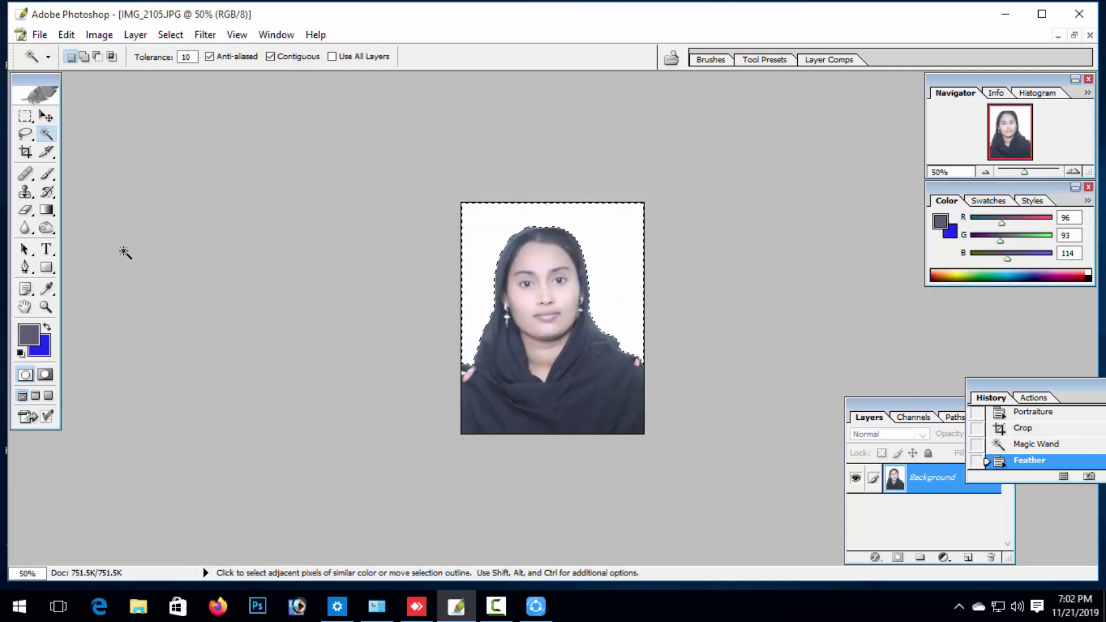
key("Delete")
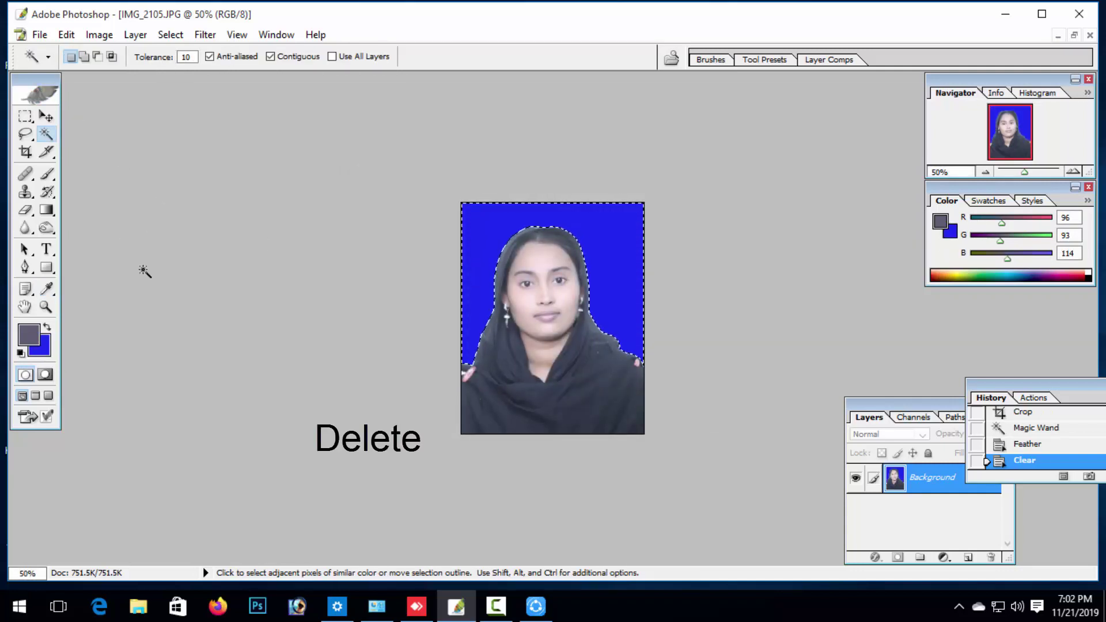
key("ctrl+d")
Choose the Clone Stamp and reduce its brush size to 10 for retouching the scarf's edge against the blue backdrop.
key("ctrl+plus")
key("ctrl+plus")
key("ctrl+plus")
key("ctrl+plus")
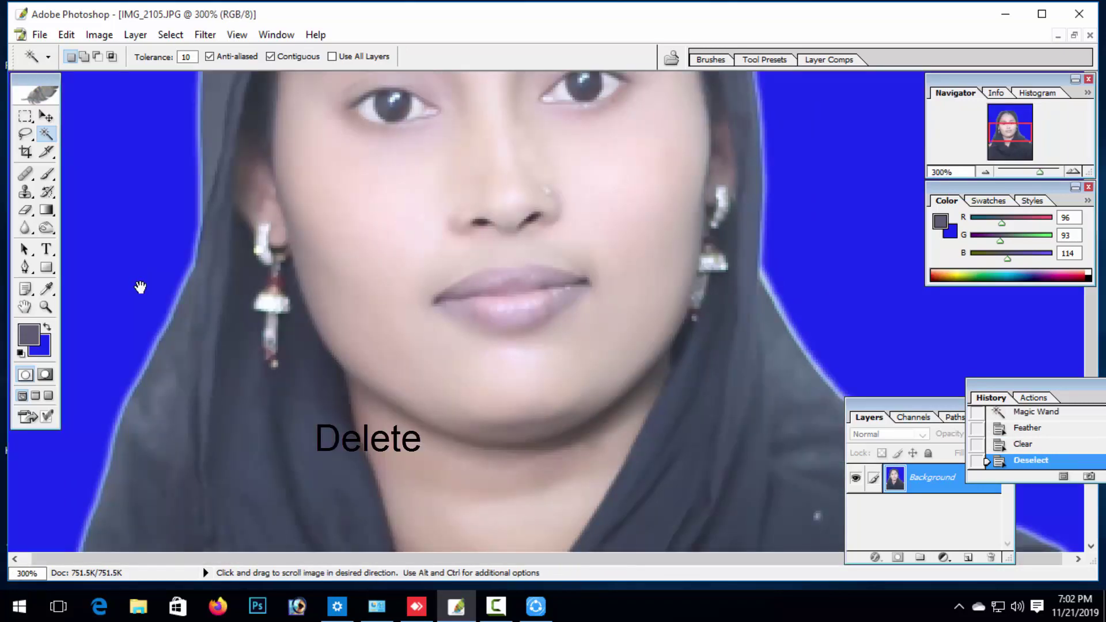
left_click_drag(140, 287, 152, 343)
key("s")
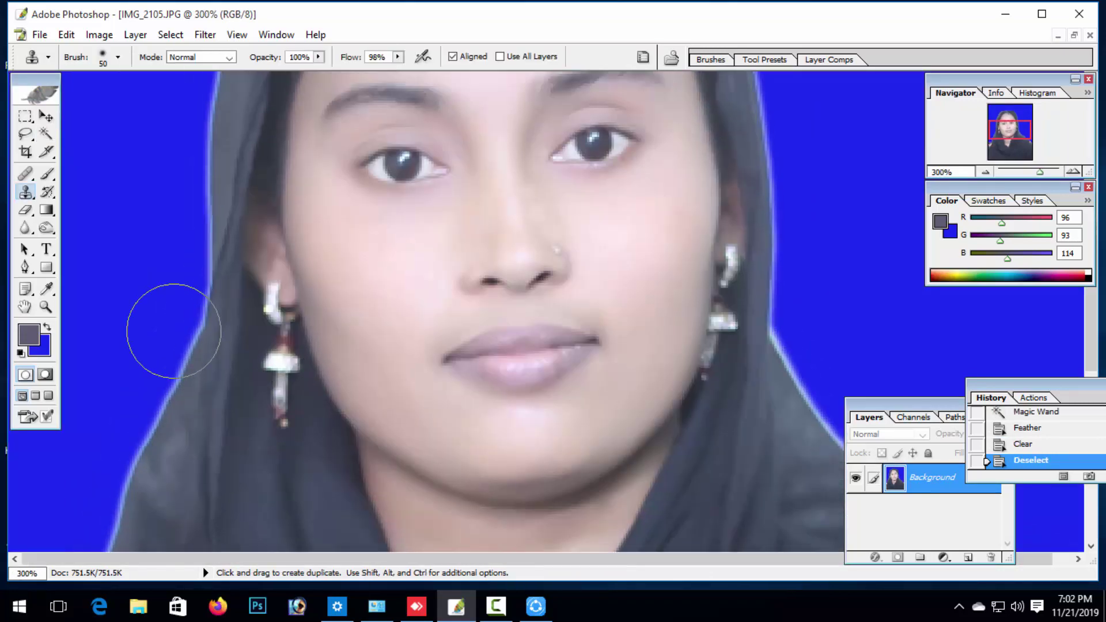
key("bracketleft")
key("bracketleft")
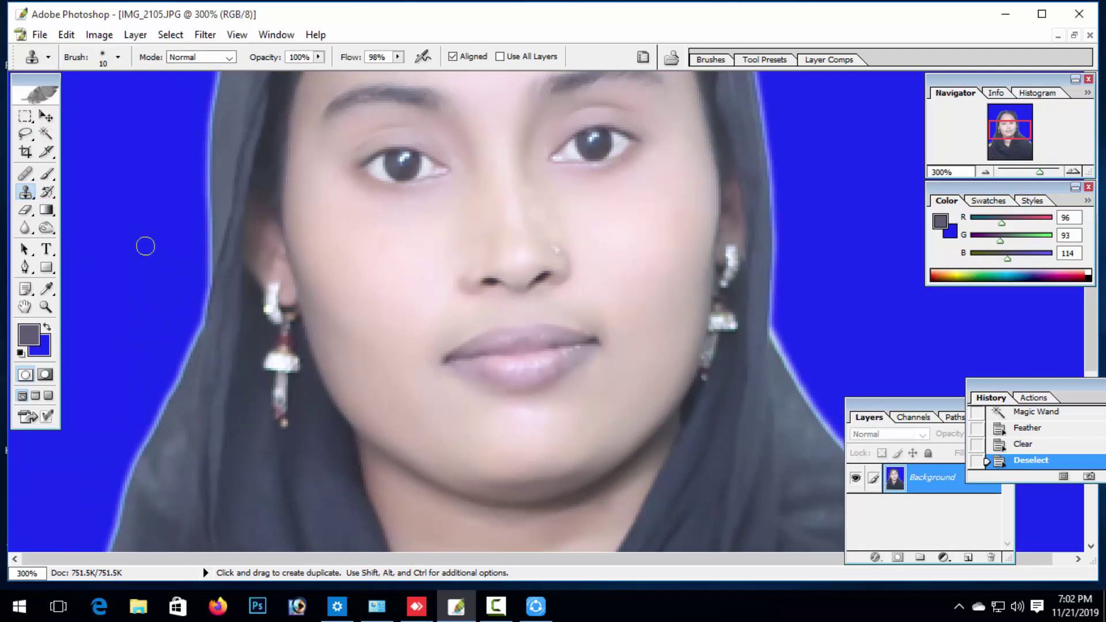
scroll(145, 246, "up", 5)
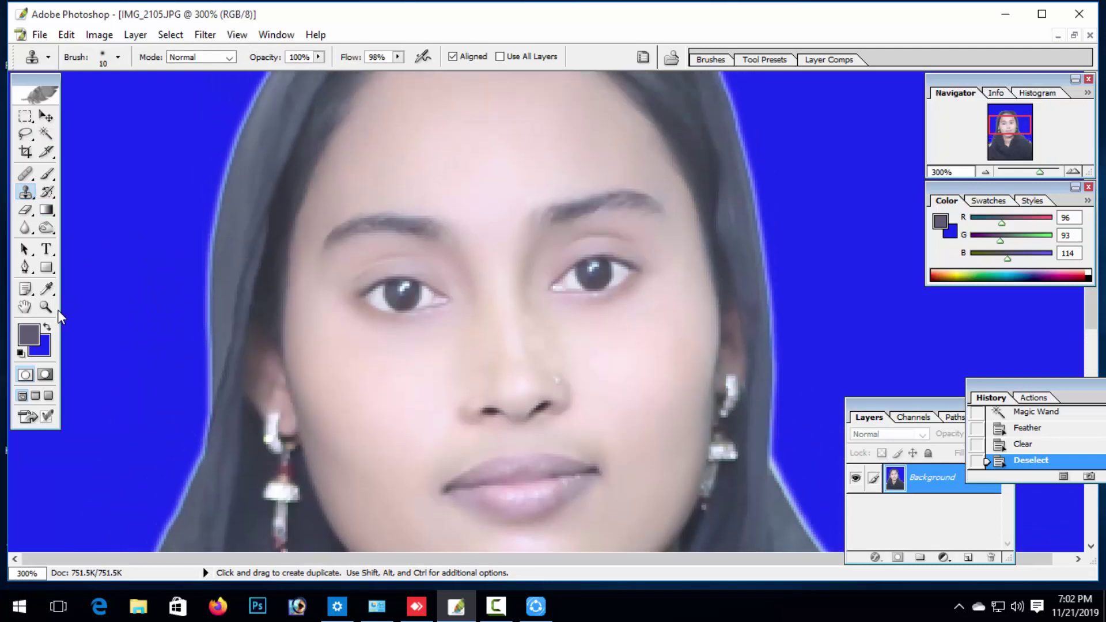
Examine the portrait on its blue backdrop, first as a whole picture and again in close-up on the face and scarf edges.
left_click(51, 305)
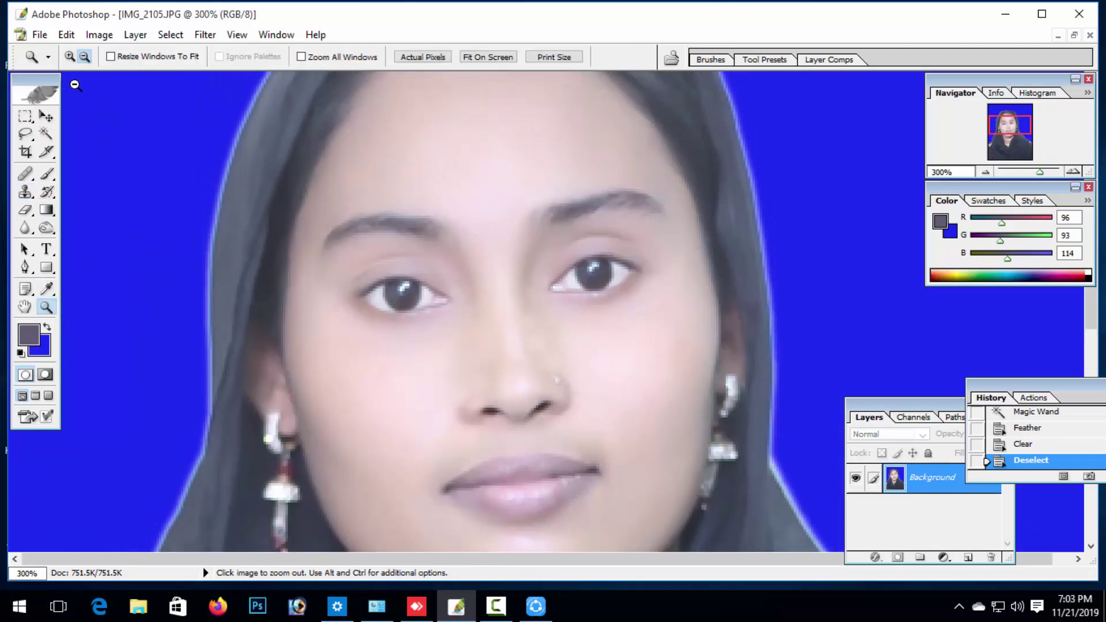
left_click(148, 254)
left_click(149, 254)
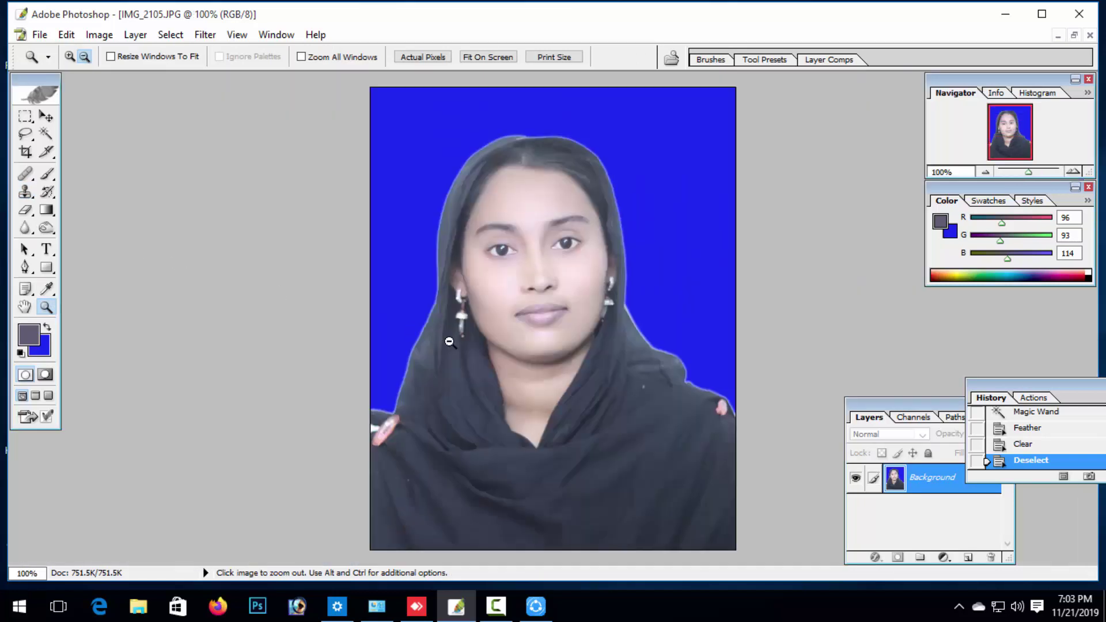
left_click(540, 364)
left_click(541, 363)
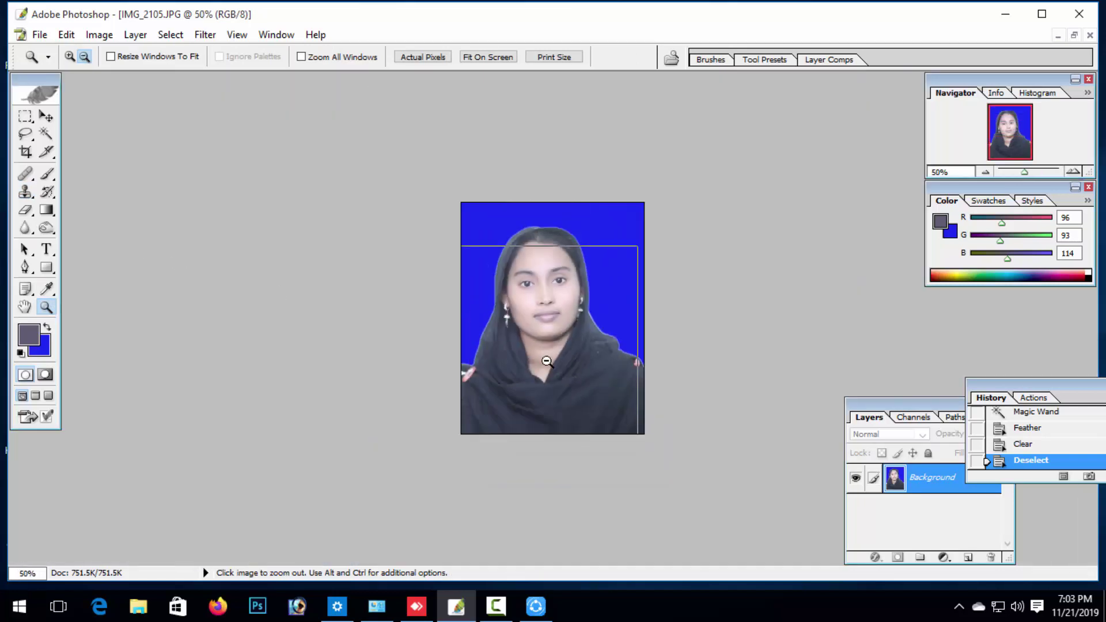
left_click(546, 361)
left_click(70, 56)
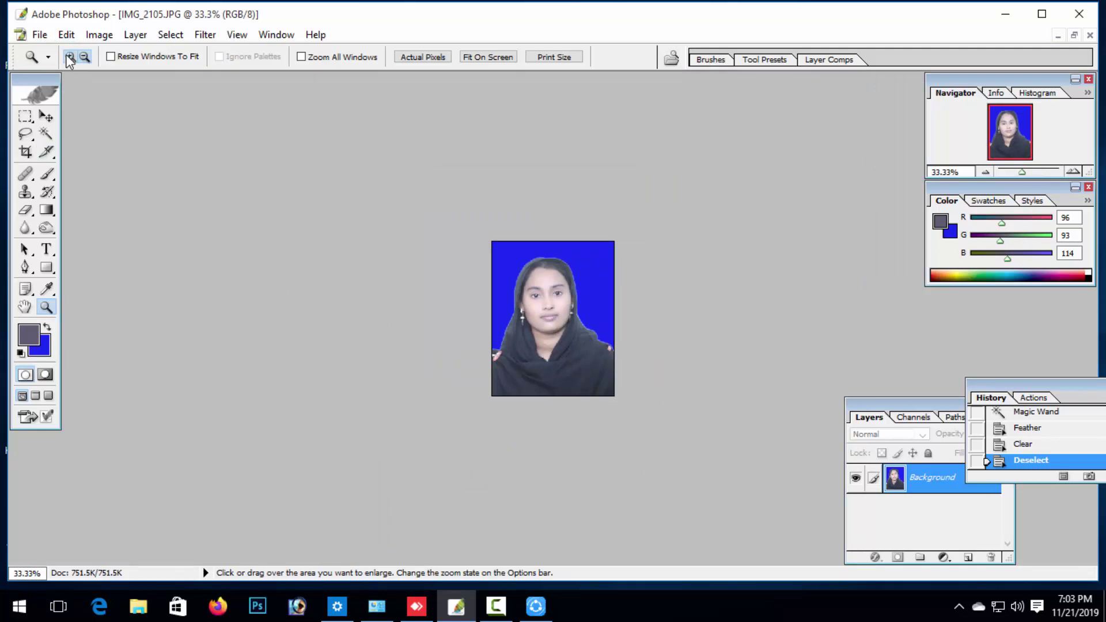
left_click(544, 286)
left_click(543, 286)
left_click(544, 287)
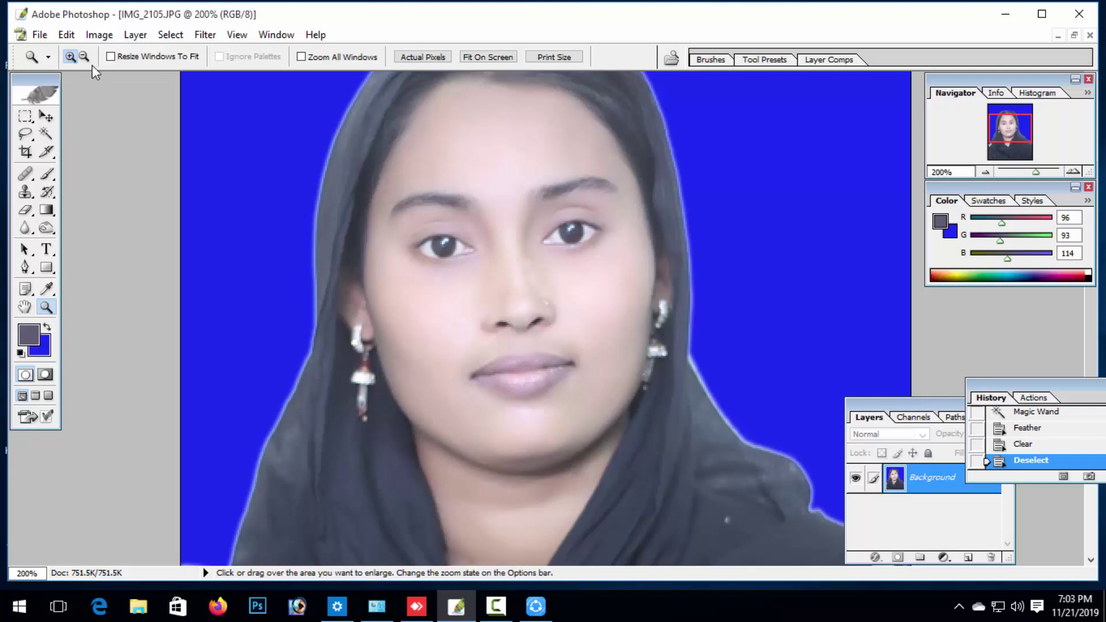
left_click(101, 35)
mouse_move(150, 77)
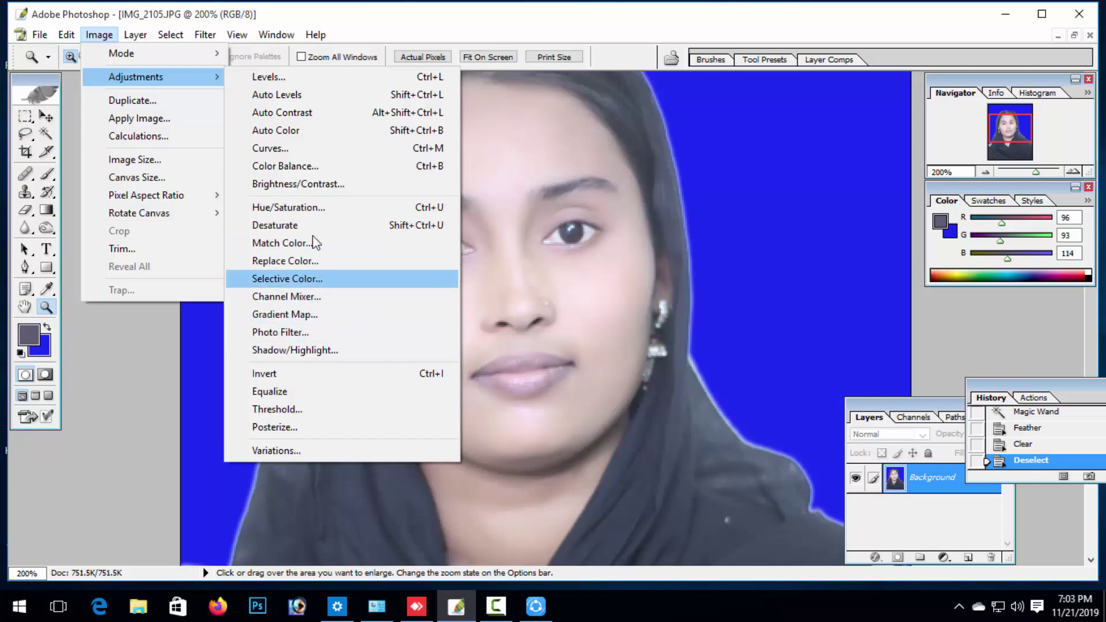
left_click(312, 184)
left_click_drag(843, 255, 856, 260)
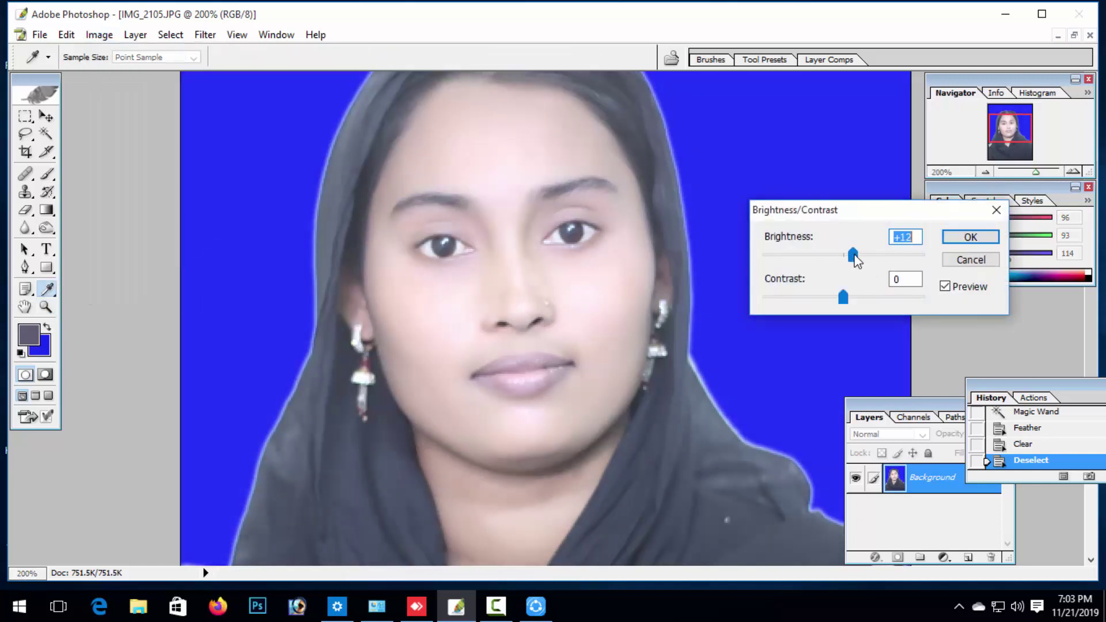
left_click_drag(843, 297, 845, 297)
left_click(969, 259)
key("z")
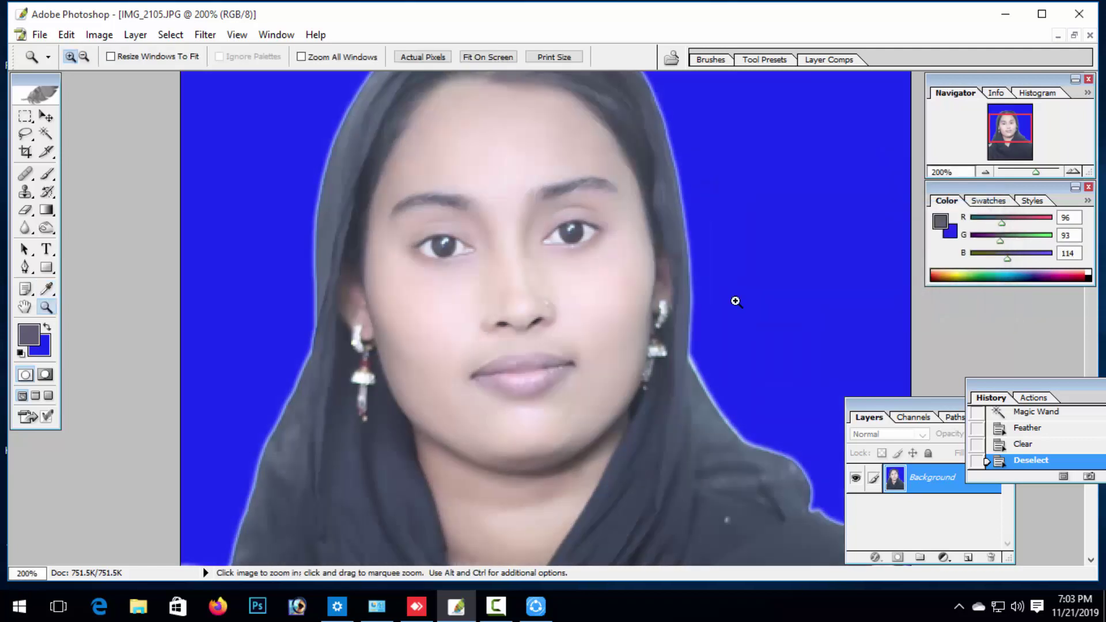
Apply a Channel Mixer adjustment to the portrait with Blue as the output channel.
left_click(99, 34)
mouse_move(180, 78)
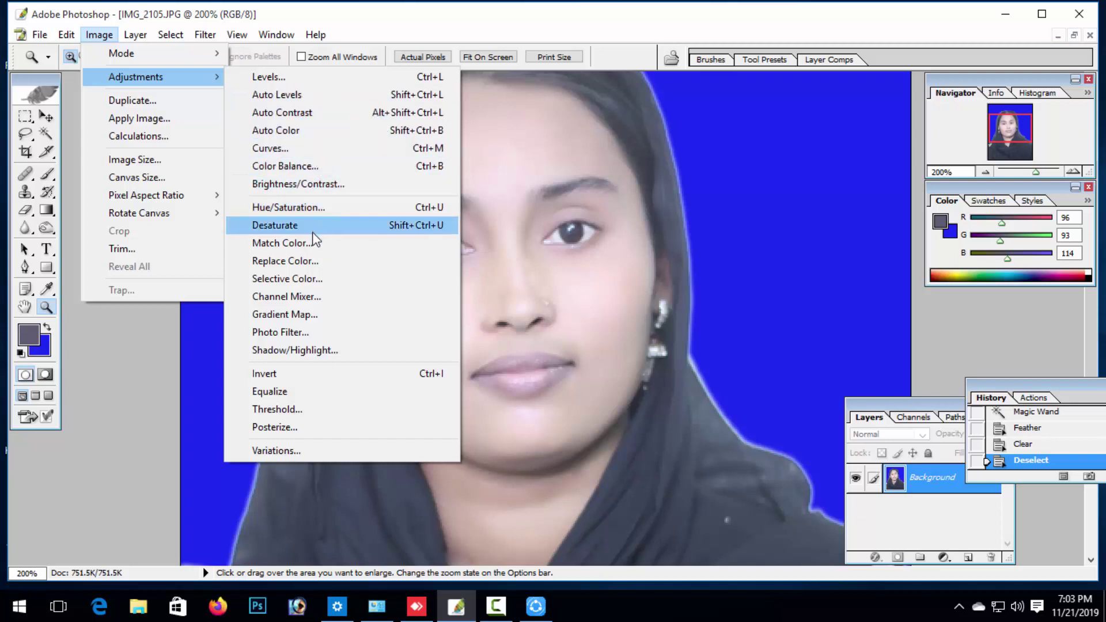
left_click(315, 297)
left_click(799, 232)
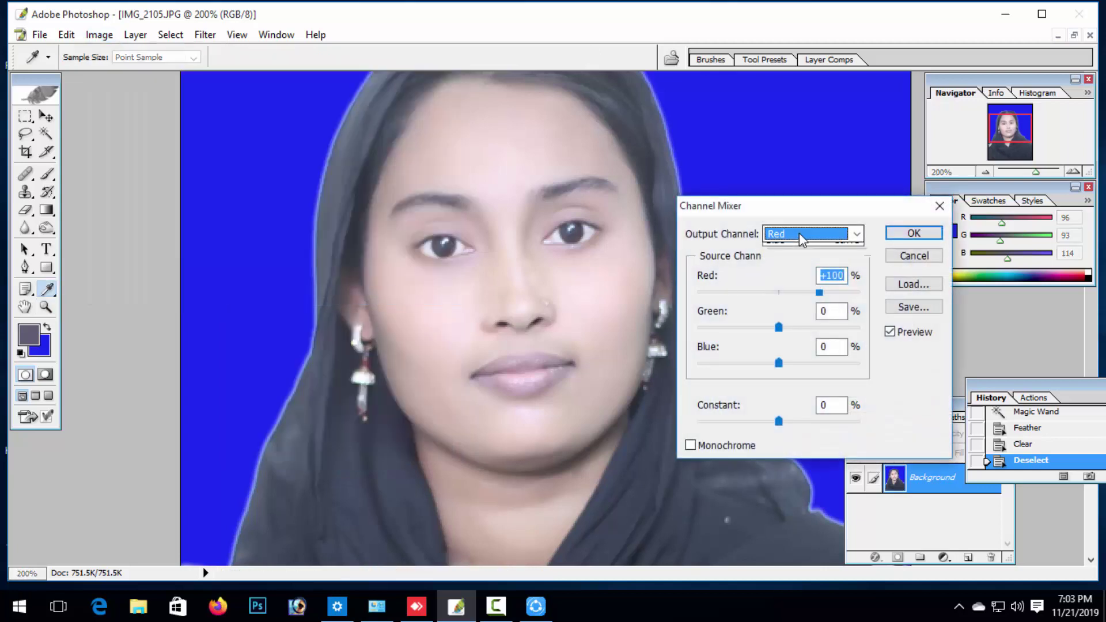
left_click(792, 277)
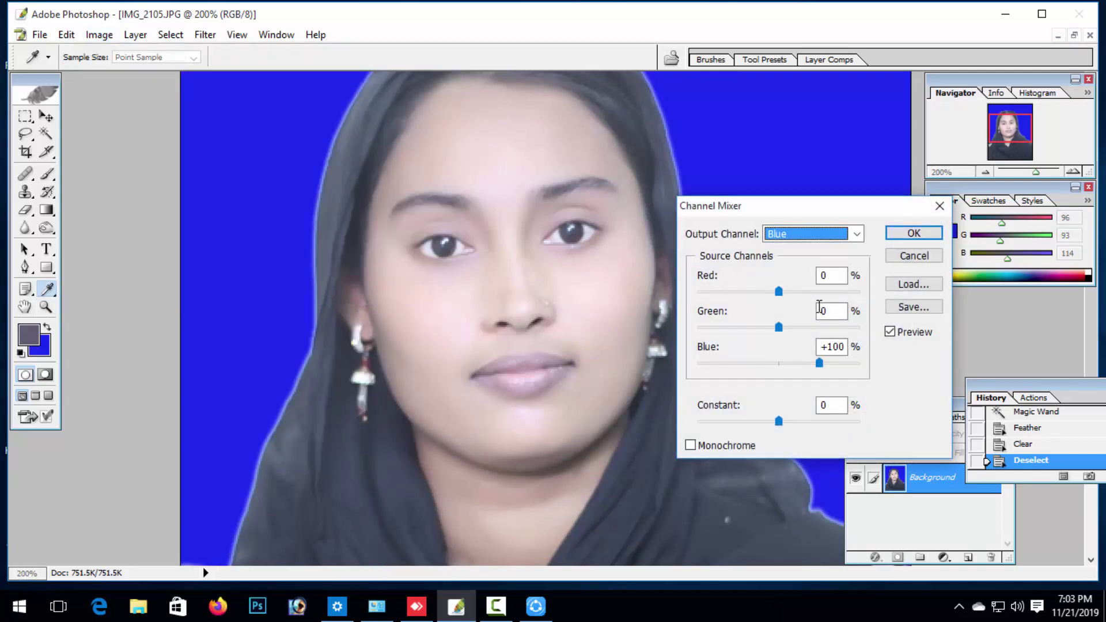
key("Return")
key("z")
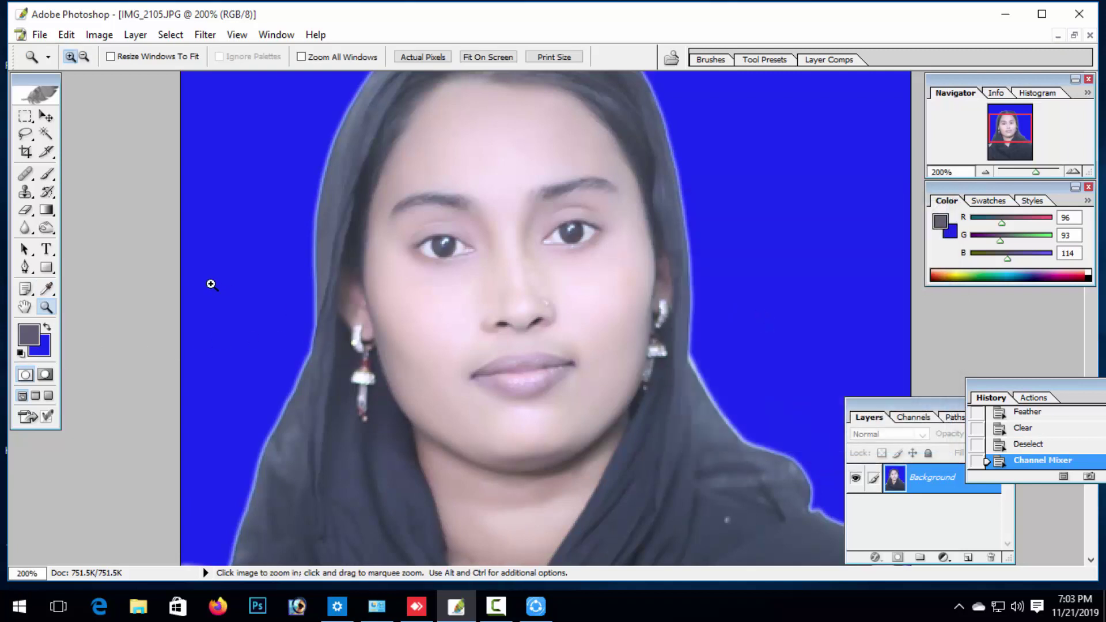
Start another crop of the portrait with the Crop tool at 1.5 in by 1.9 in and 300 pixels/inch.
left_click(84, 56)
left_click(346, 227)
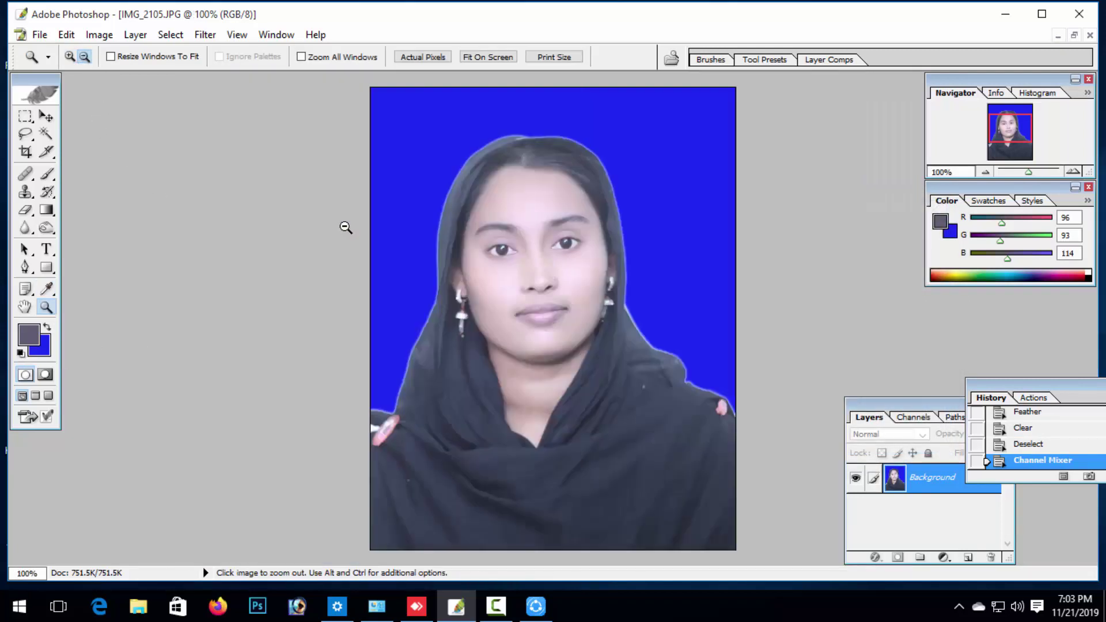
left_click(347, 228)
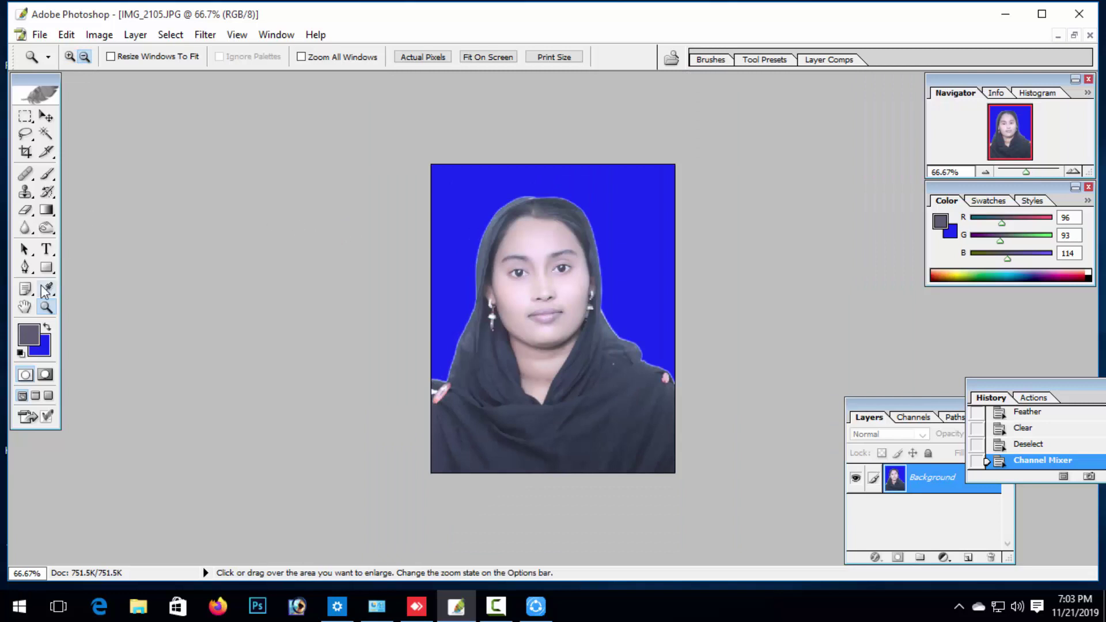
left_click(26, 152)
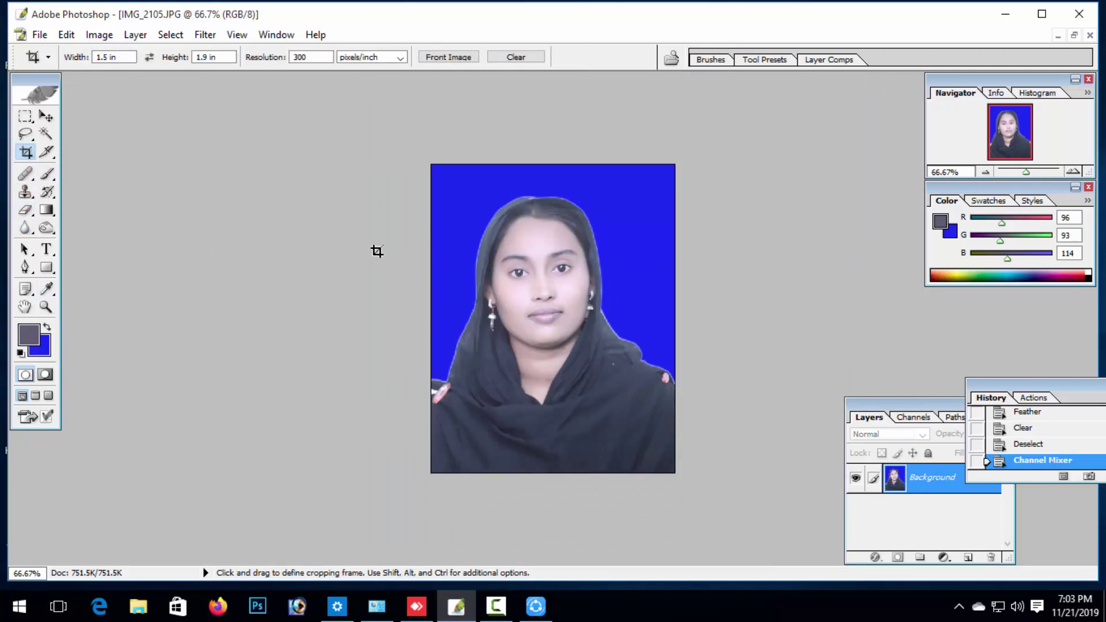